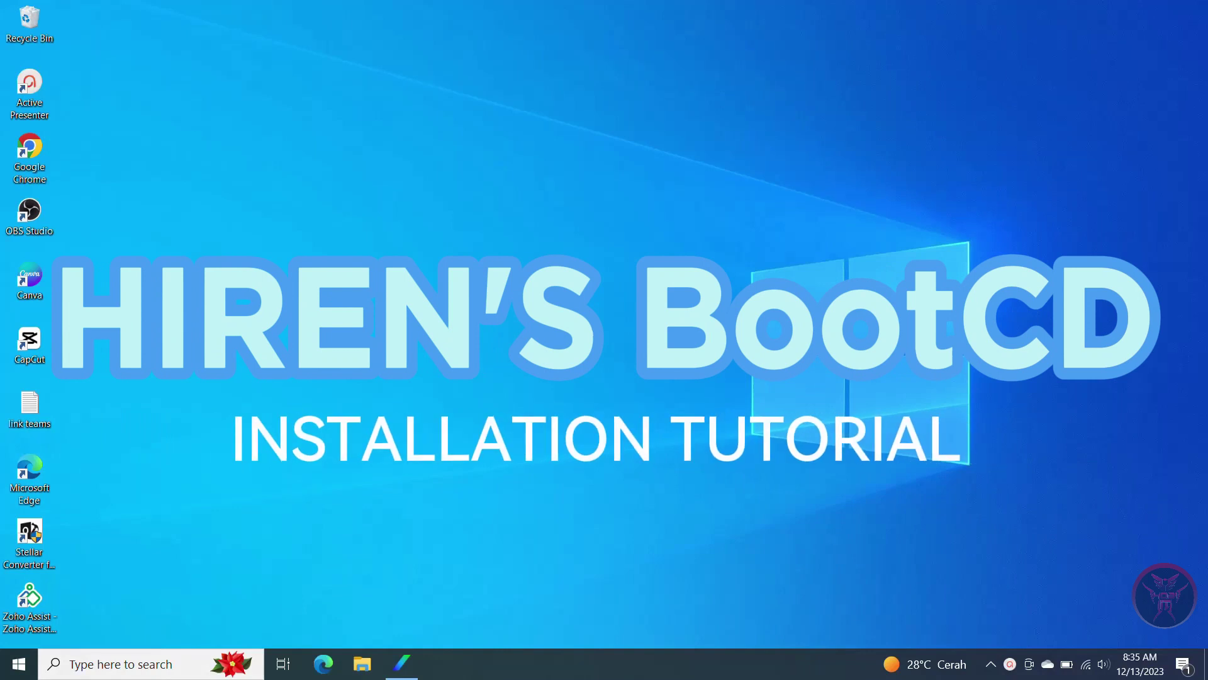
# Open File Explorer maximized, confirm USB Drive (E:) is empty, then minimize it
pyautogui.click(357, 666)
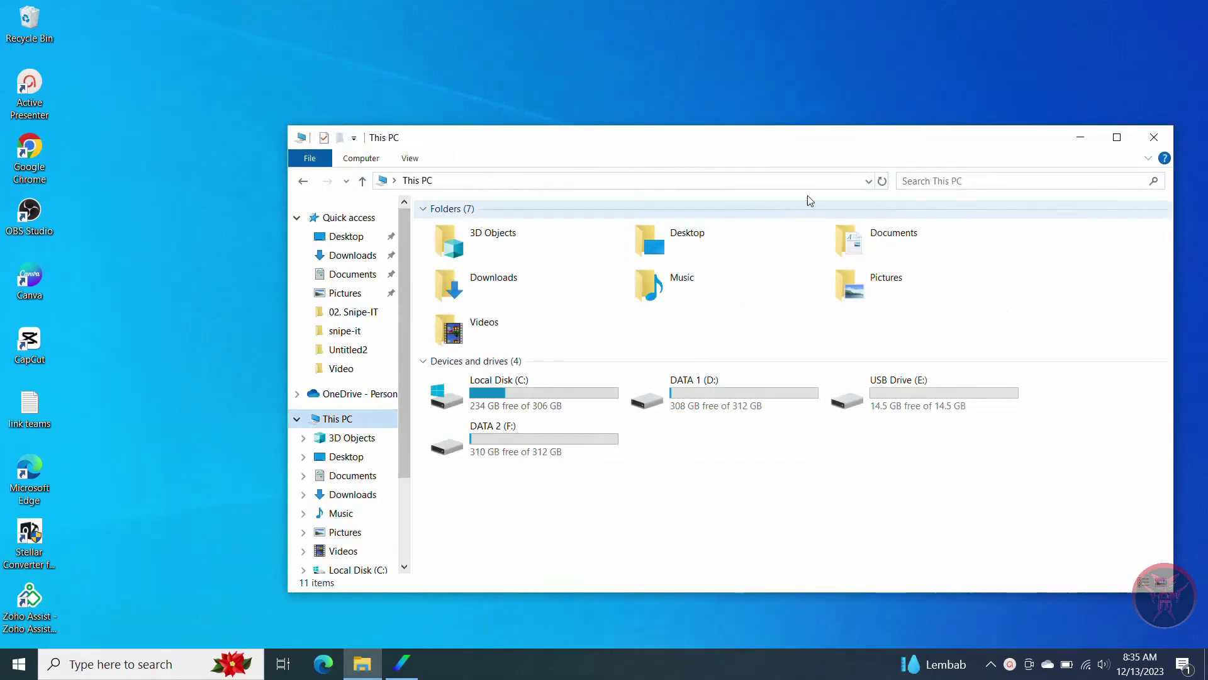
pyautogui.click(1111, 139)
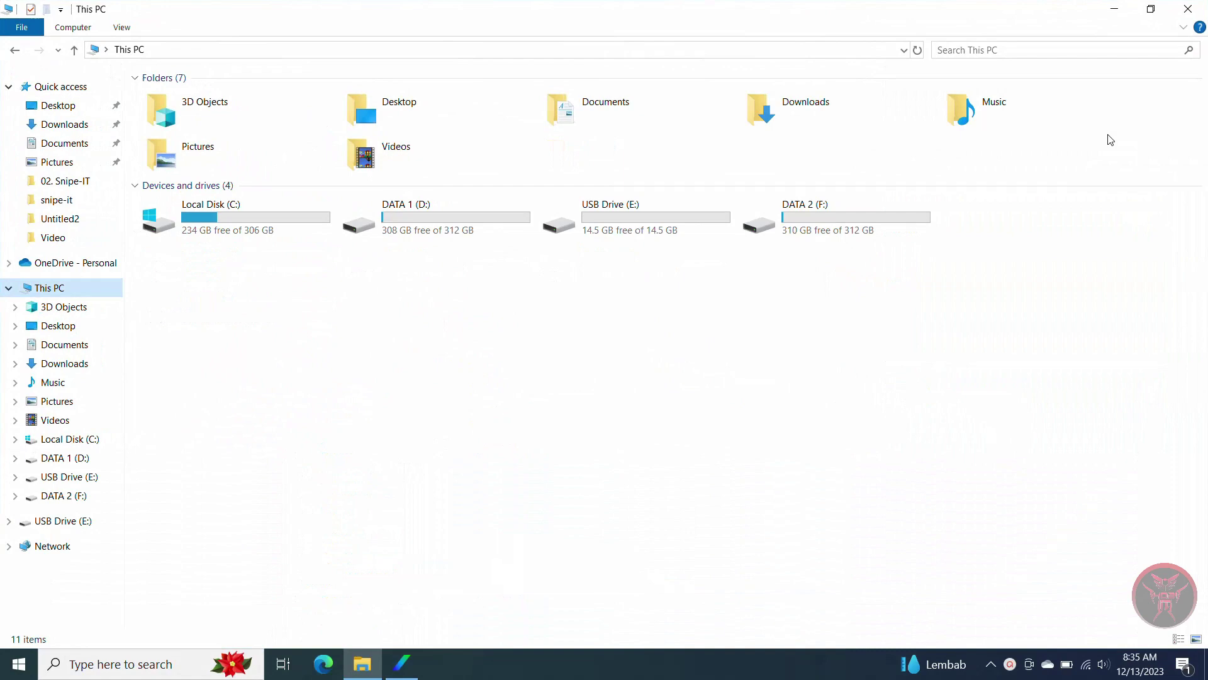
pyautogui.doubleClick(603, 215)
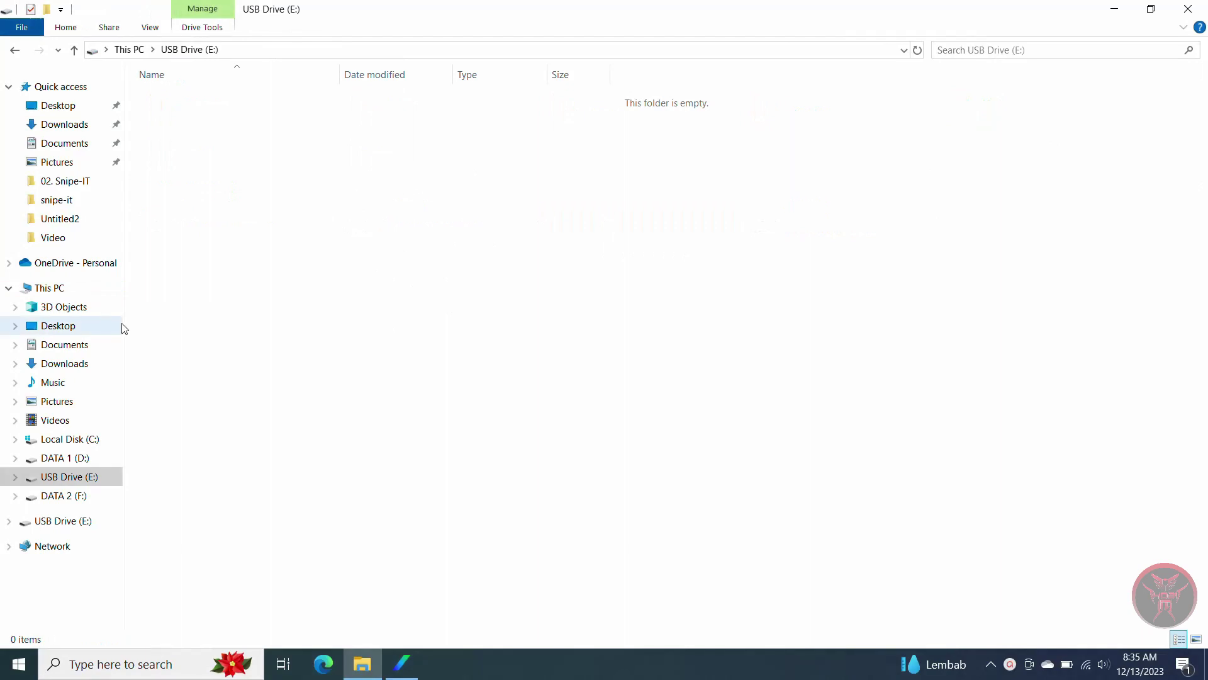
pyautogui.click(94, 295)
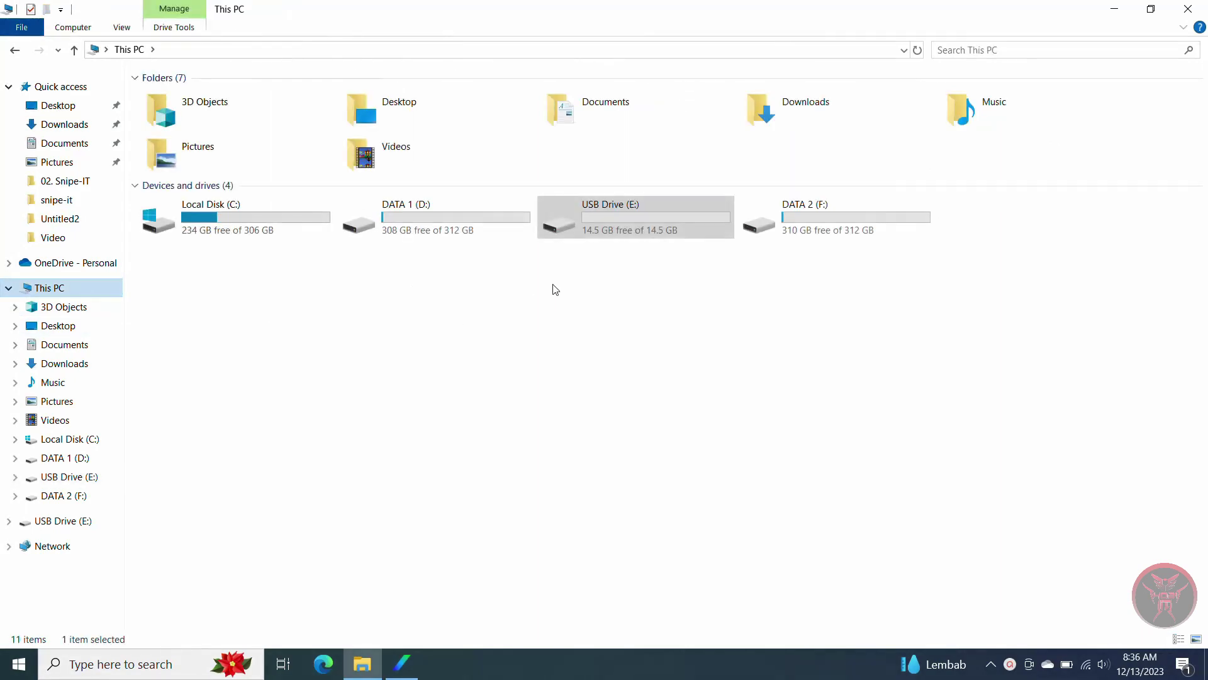
pyautogui.click(1114, 9)
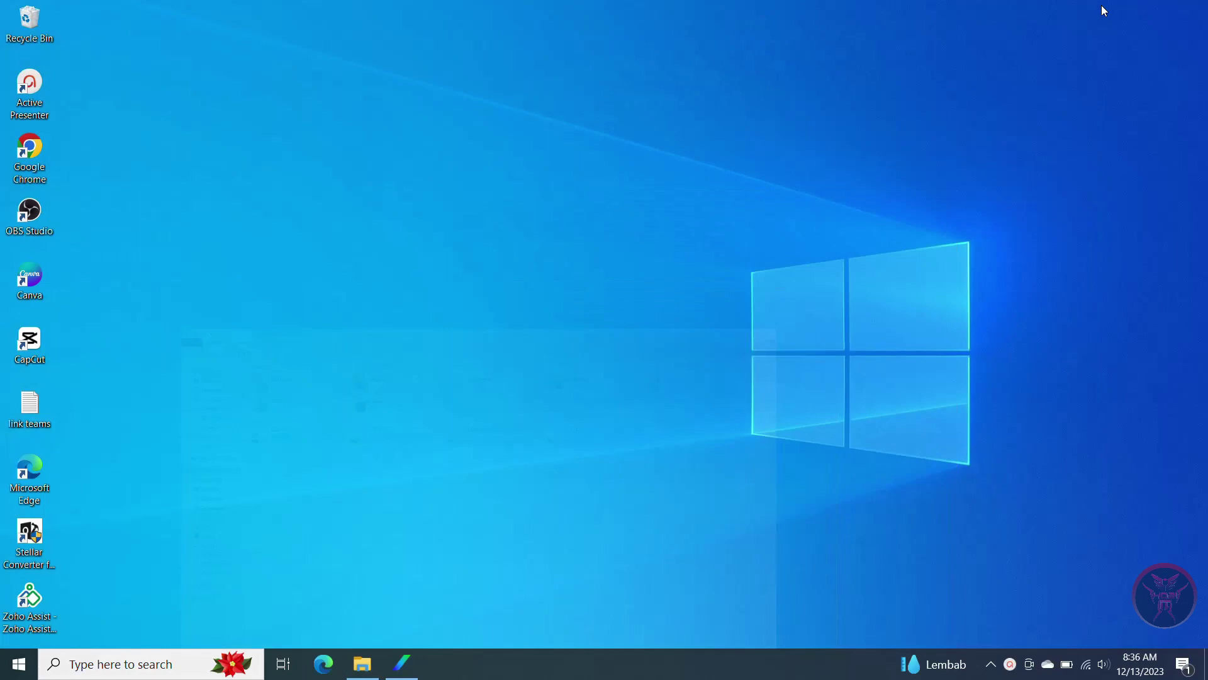
# Search Google for 'hiren boot download' in Edge and open the hirensbootcd.org download page
pyautogui.click(325, 665)
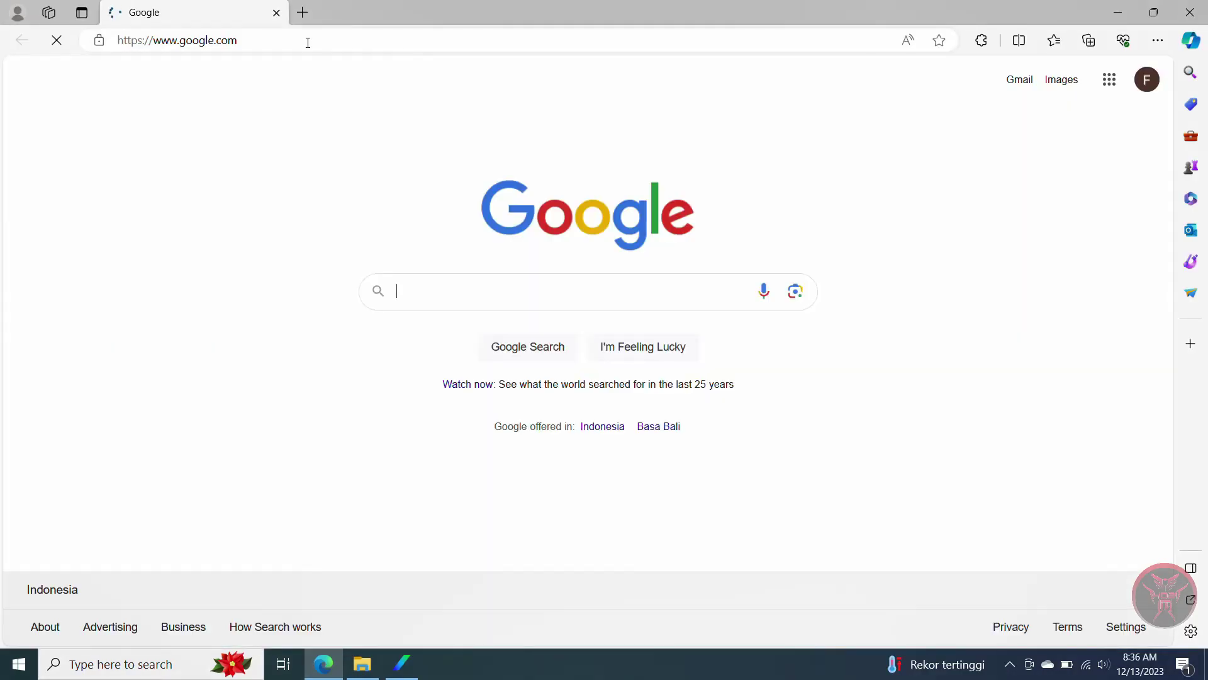
pyautogui.write('hiren boot download')
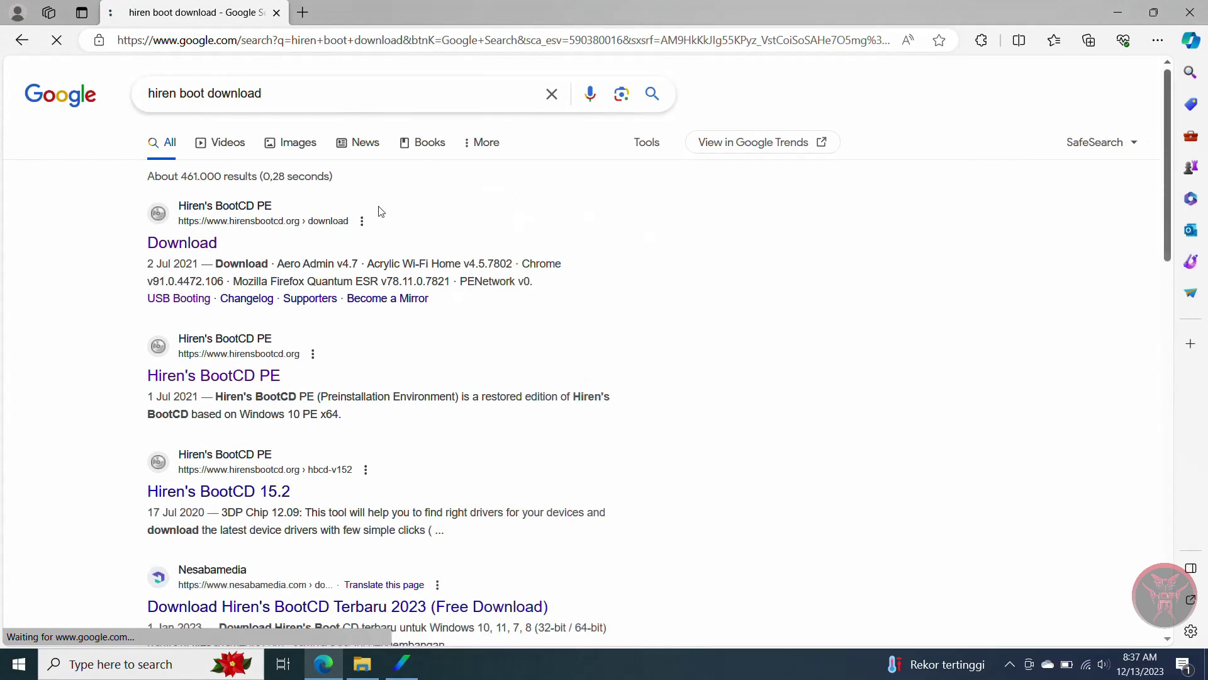
pyautogui.click(216, 245)
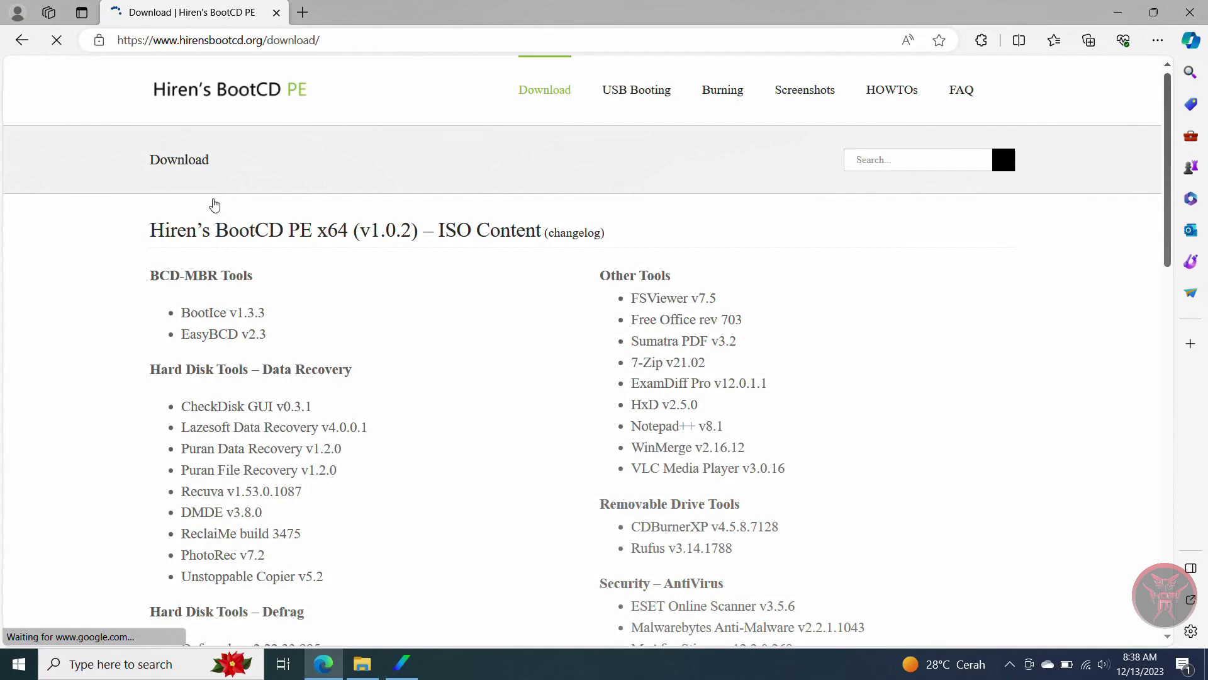
# Scroll past the Hiren's BootCD PE x64 (v1.0.2) heading to the ISO file table
pyautogui.scroll(-4, 280, 322)
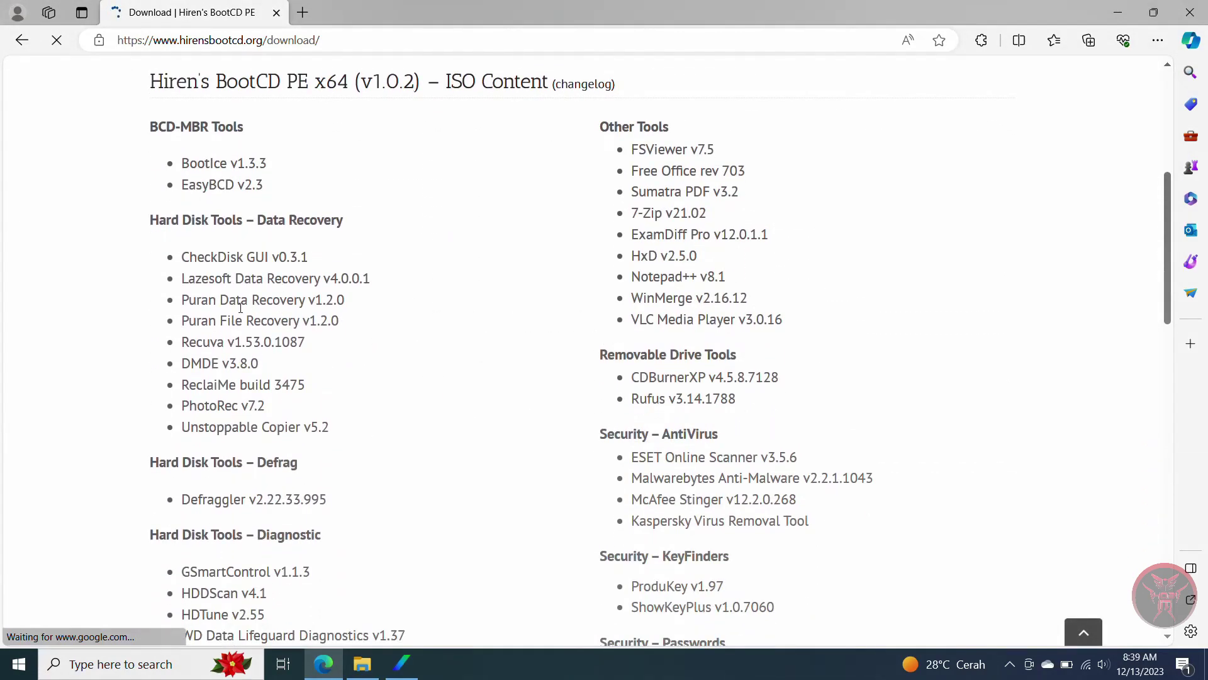
pyautogui.moveTo(156, 81); pyautogui.dragTo(429, 84)
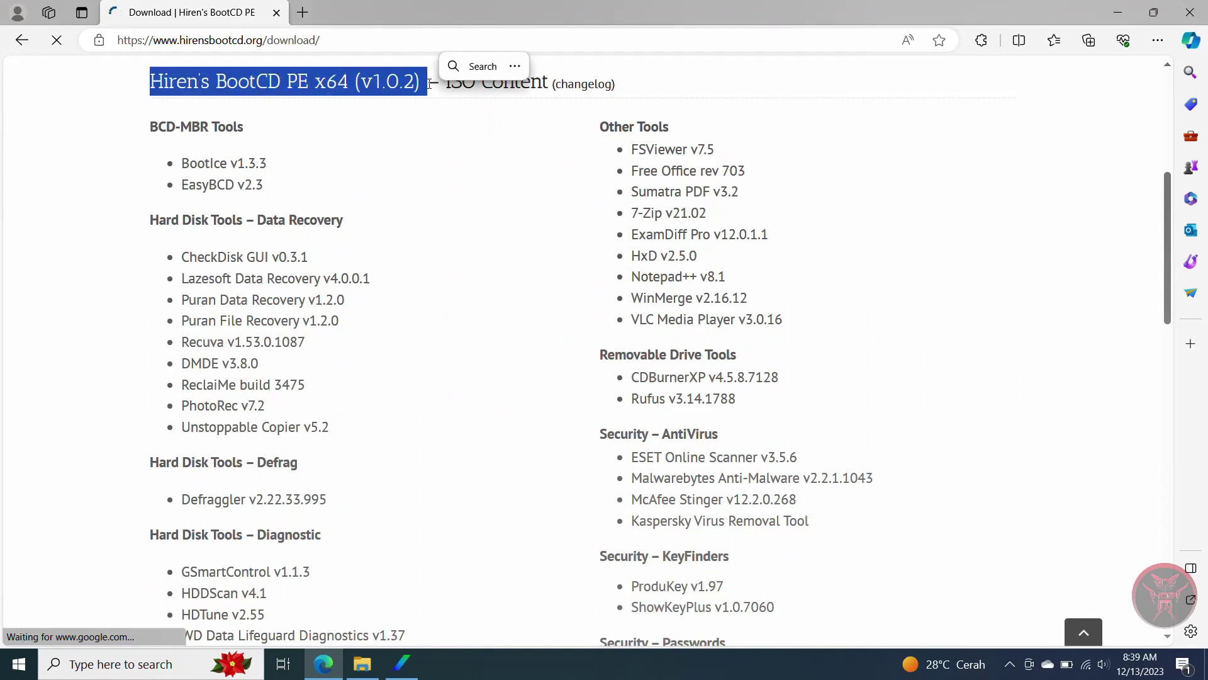
pyautogui.scroll(-3, 403, 235)
pyautogui.scroll(-8, 405, 235)
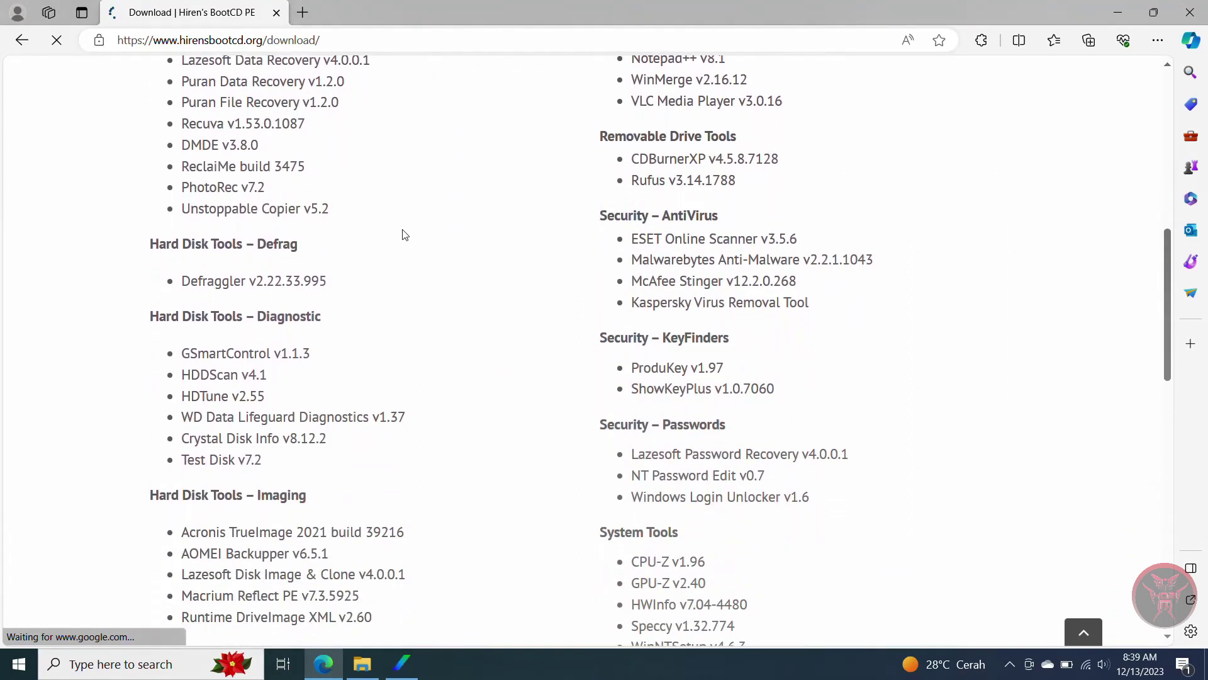
pyautogui.scroll(-4, 405, 230)
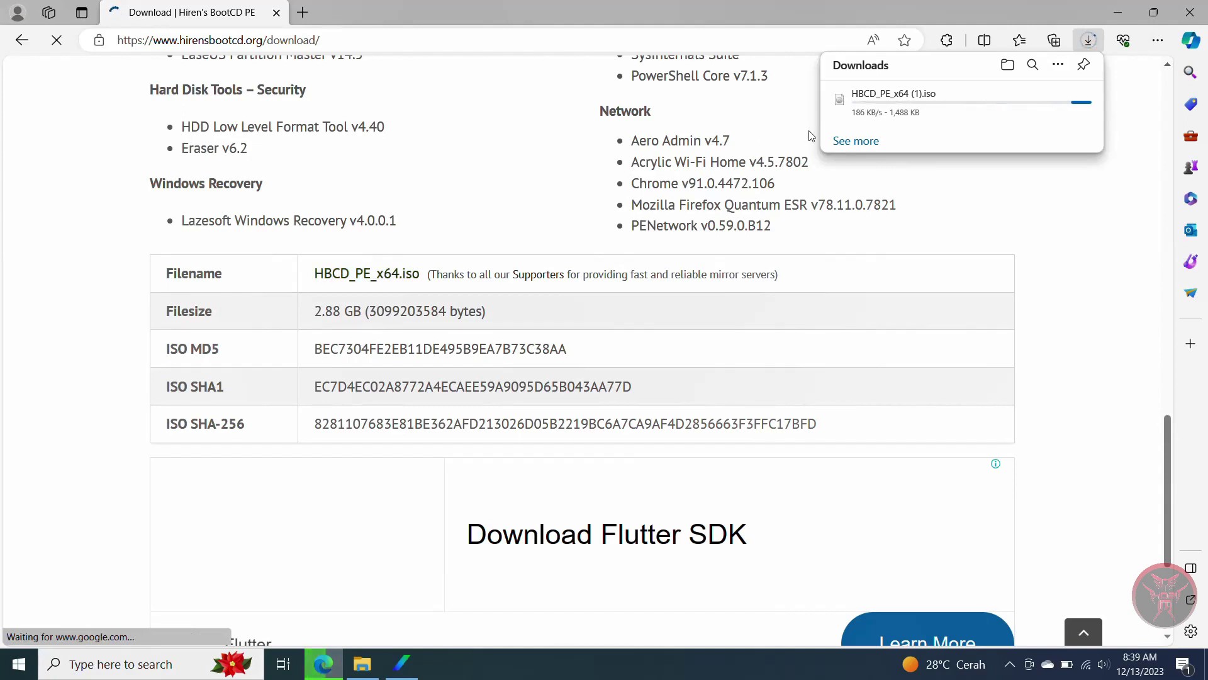
# Go to the site's USB Booting page and dismiss the full-page ad
pyautogui.scroll(10, 378, 217)
pyautogui.scroll(7, 377, 211)
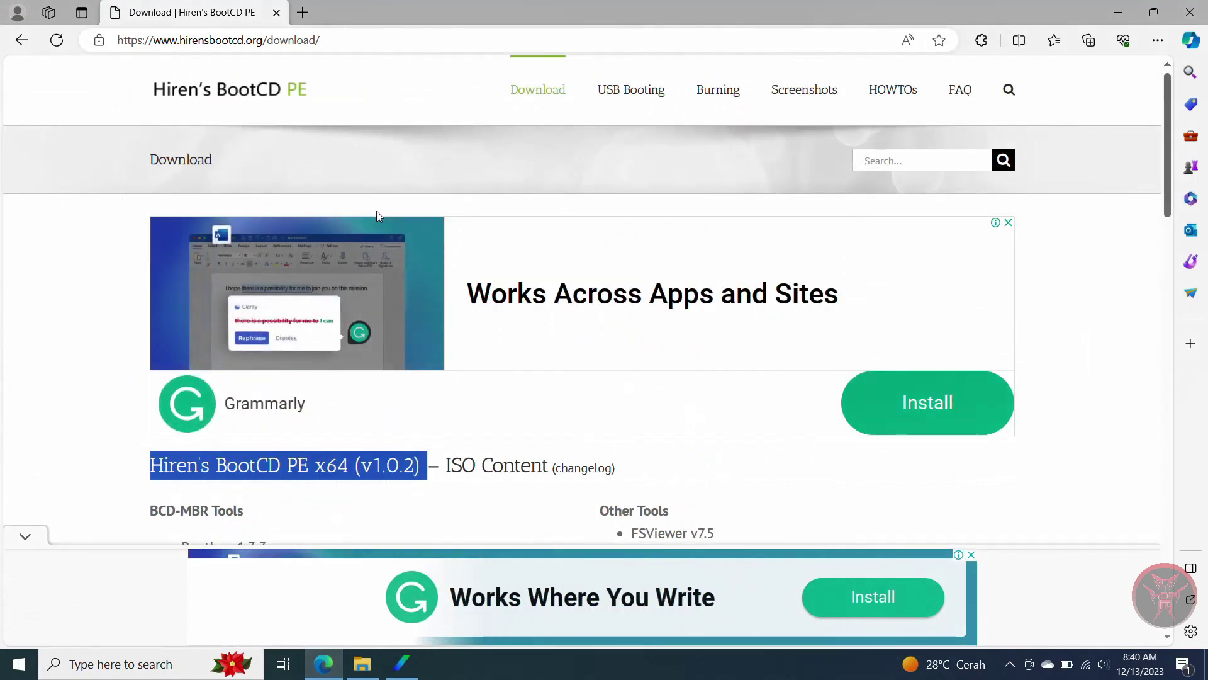
pyautogui.scroll(-2, 377, 210)
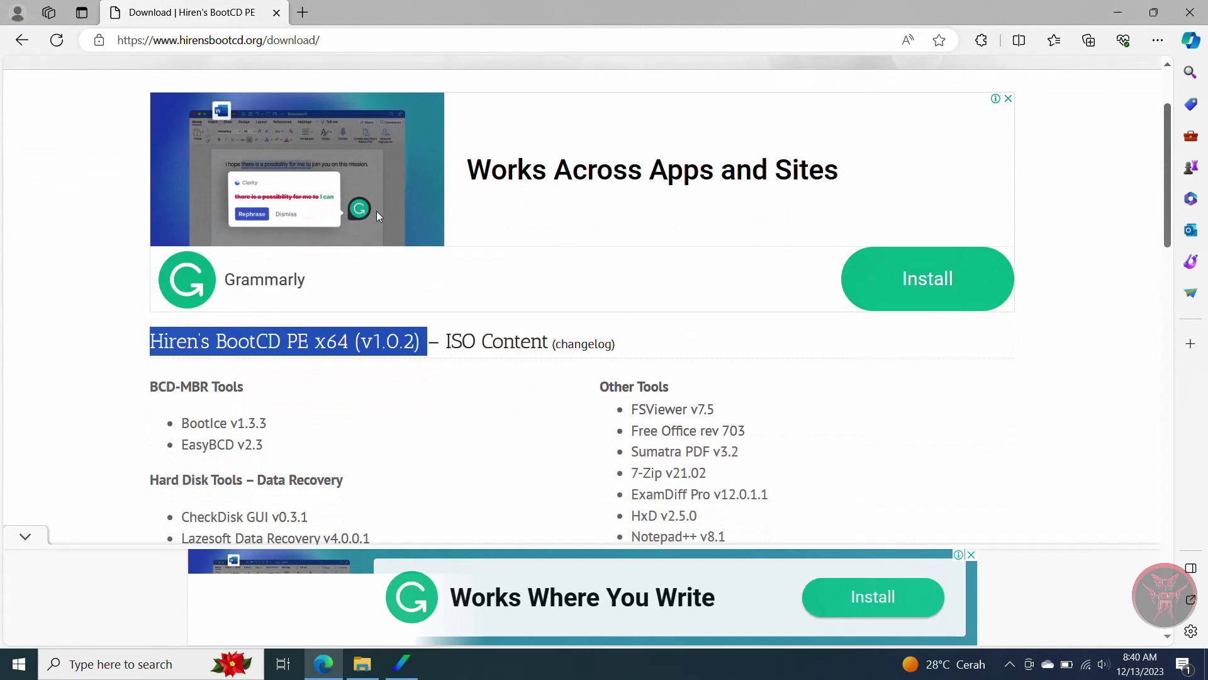
pyautogui.click(76, 414)
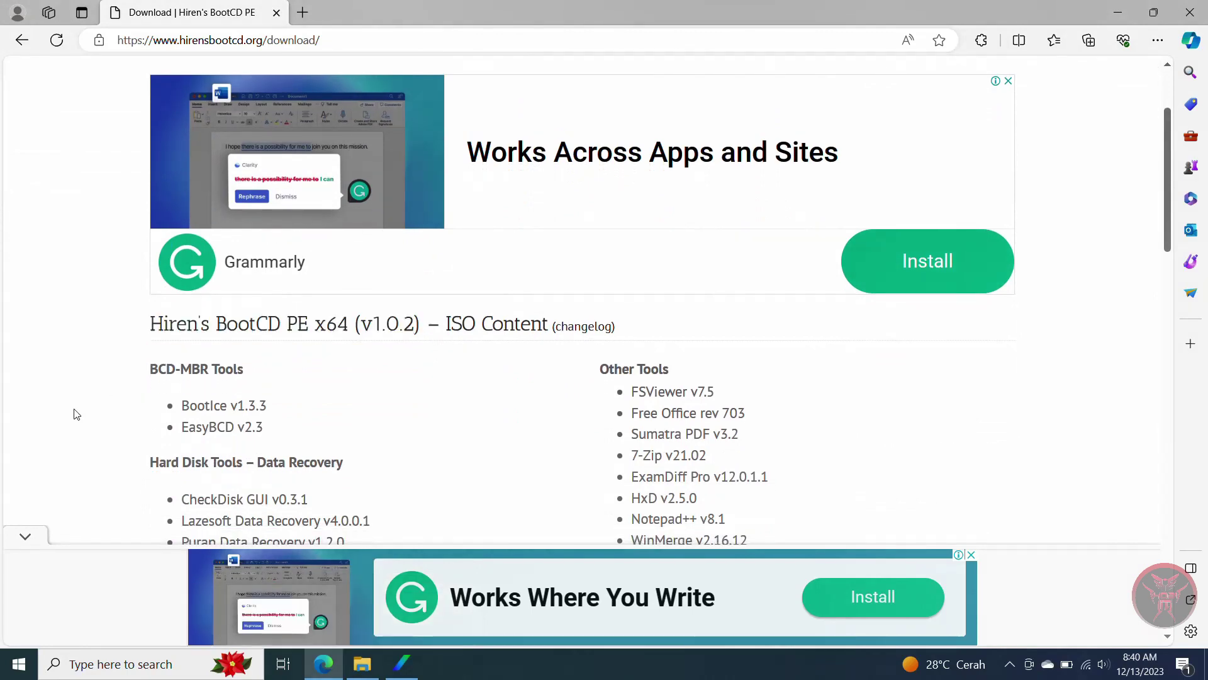
pyautogui.scroll(2, 675, 311)
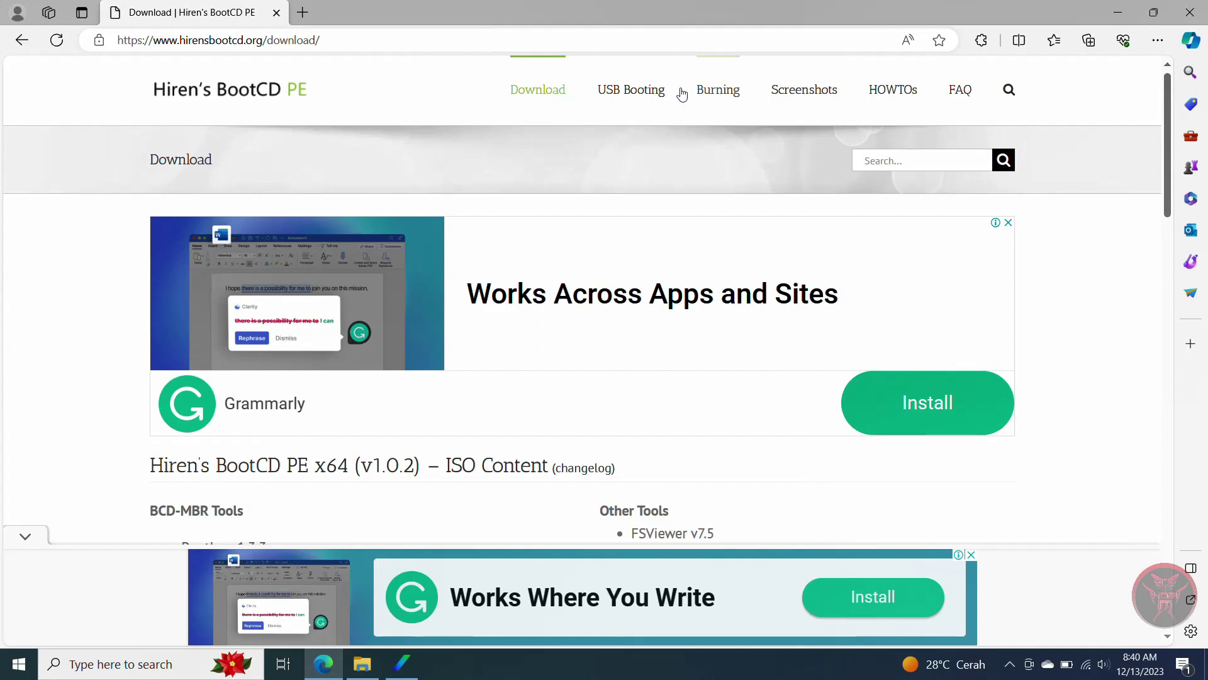
pyautogui.click(658, 99)
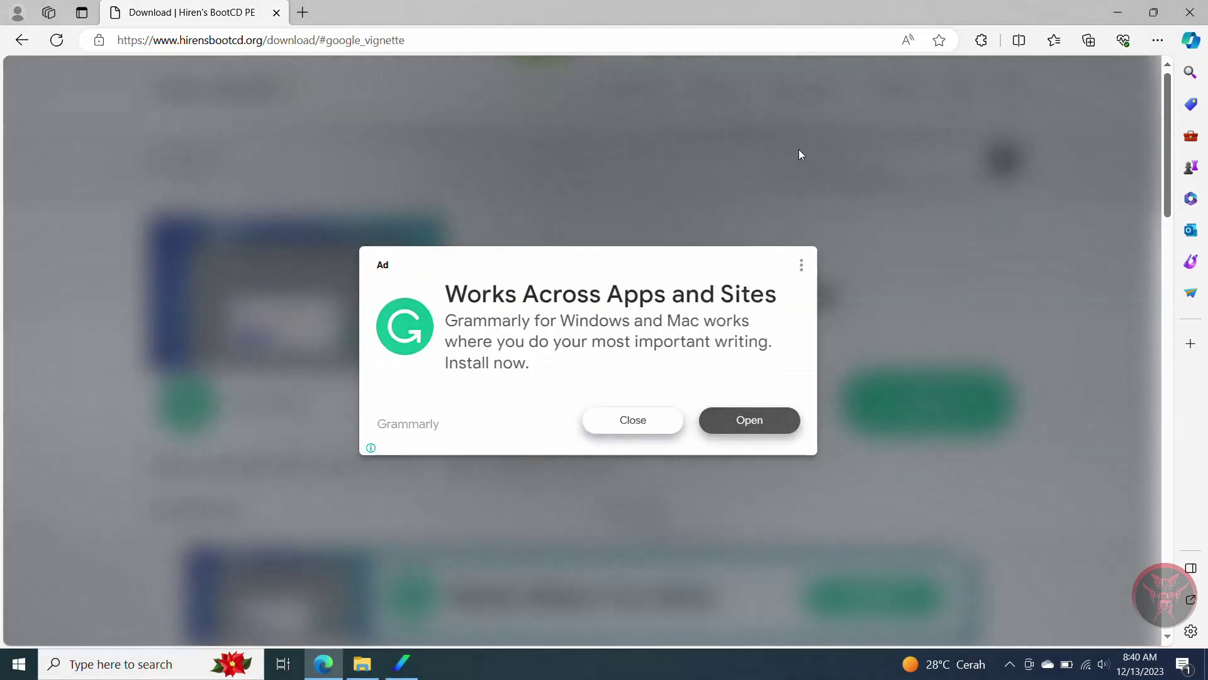
pyautogui.click(655, 427)
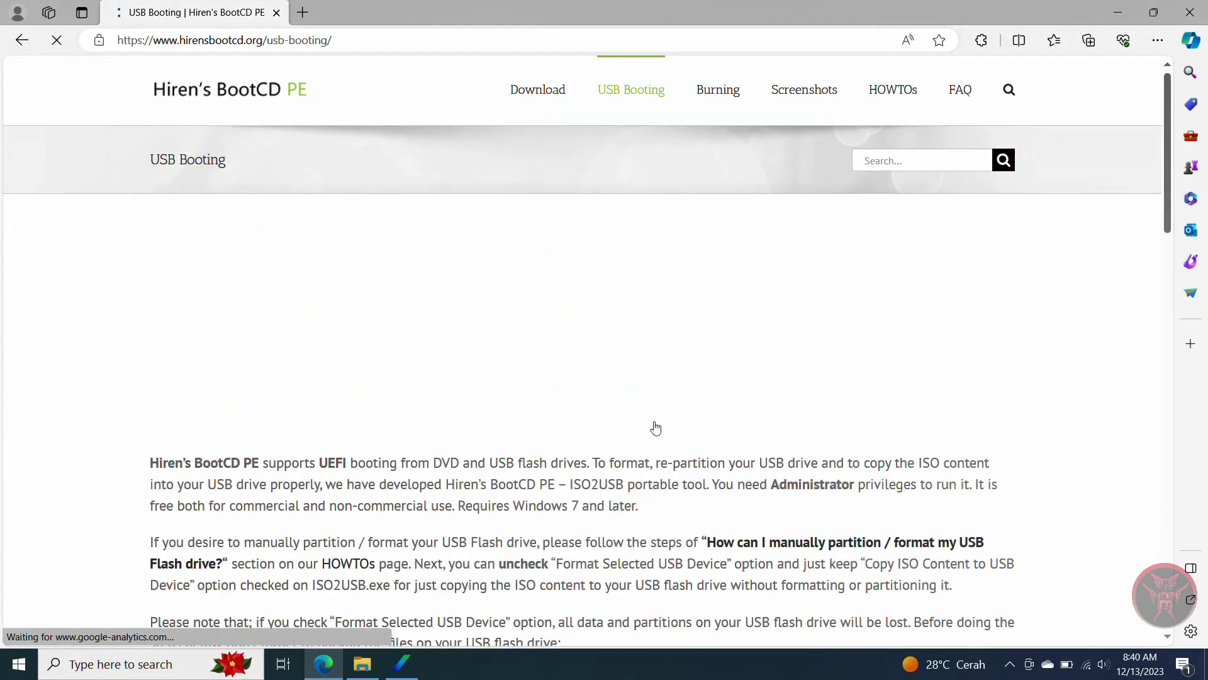
# Download ISO2USB.exe and show it in the Downloads folder beside HBCD_PE_x64
pyautogui.scroll(-8, 655, 426)
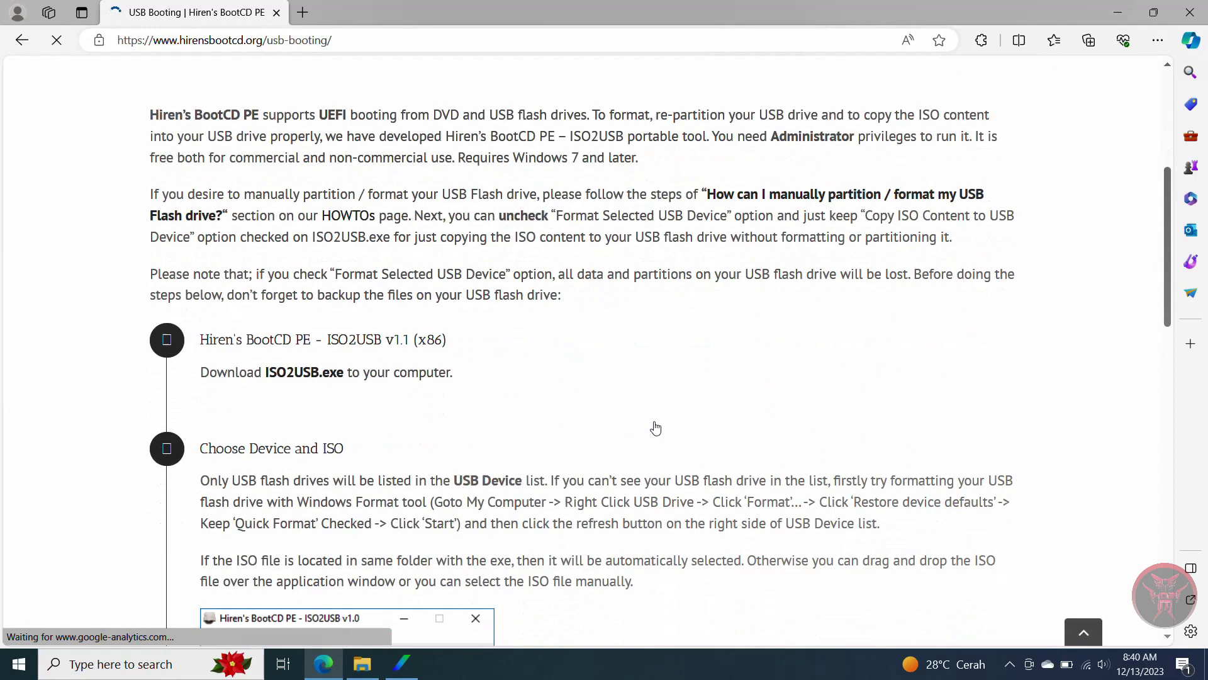
pyautogui.scroll(-2, 655, 428)
pyautogui.scroll(1, 655, 428)
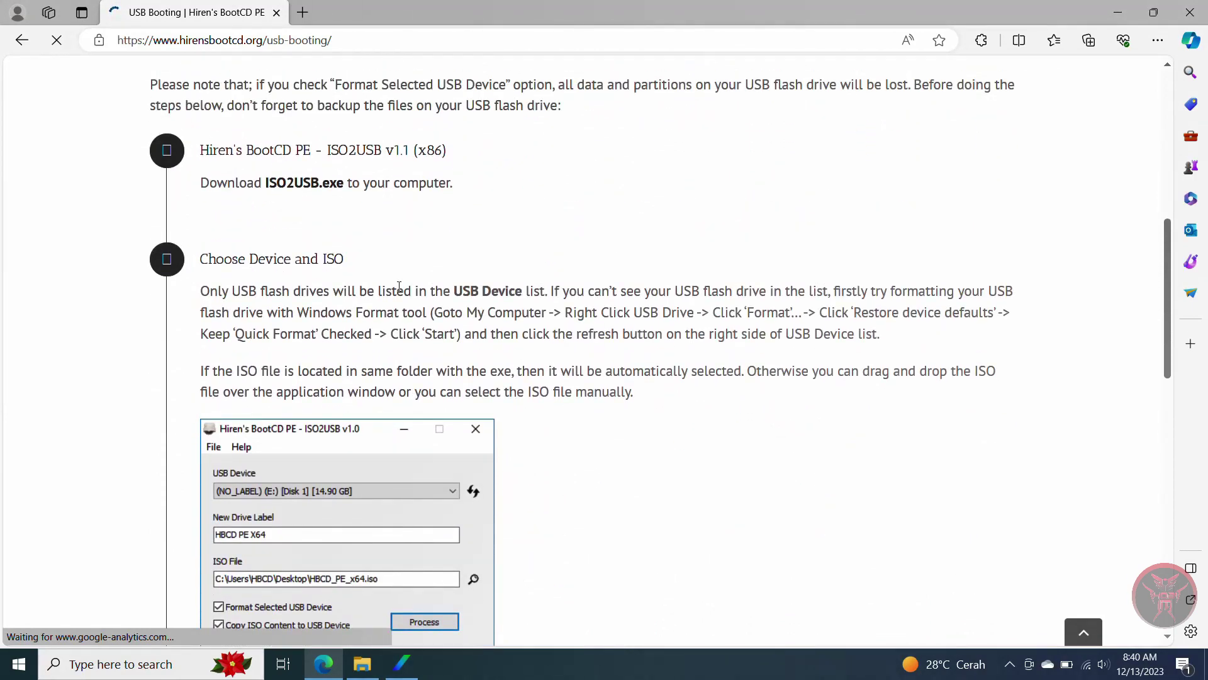
pyautogui.click(314, 196)
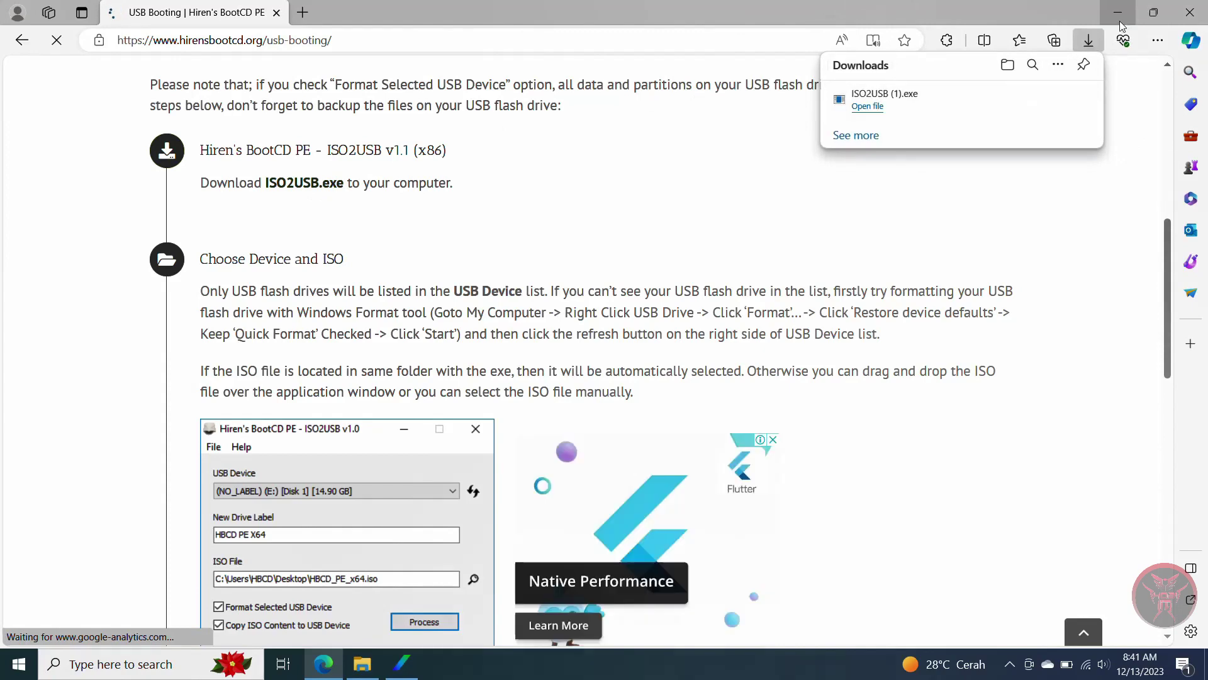
pyautogui.click(1008, 66)
pyautogui.scroll(-1, 497, 287)
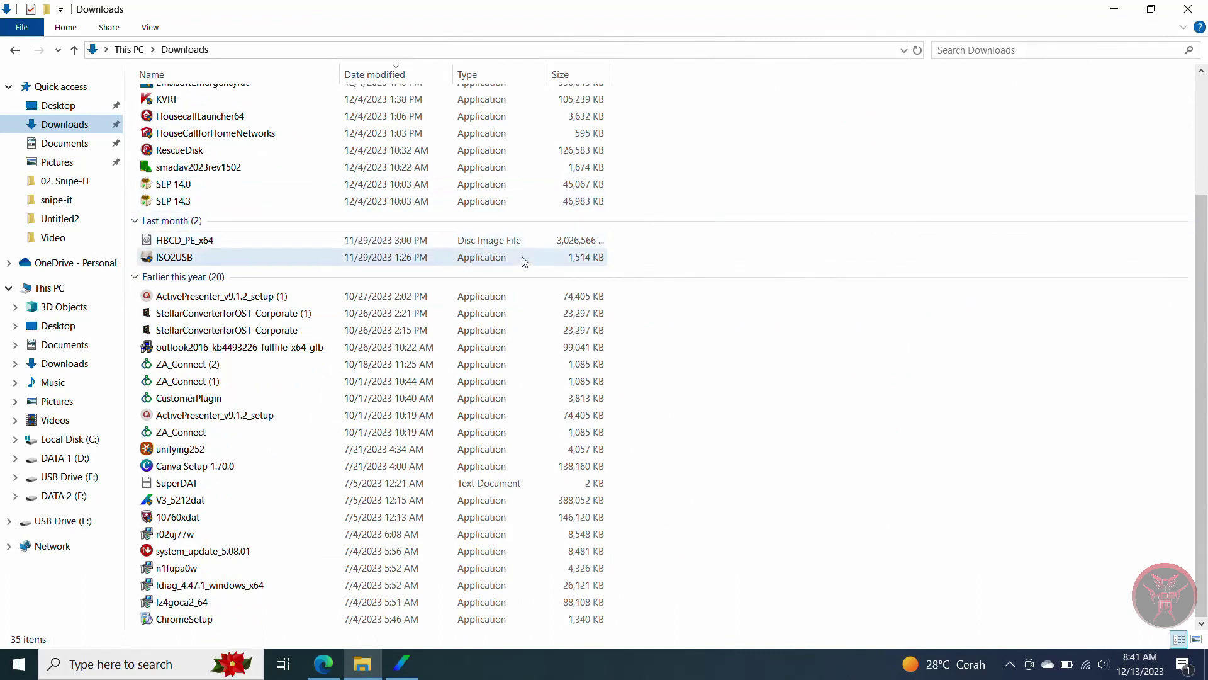
# Start the ISO2USB v1.1 application from the Downloads folder
pyautogui.click(174, 258)
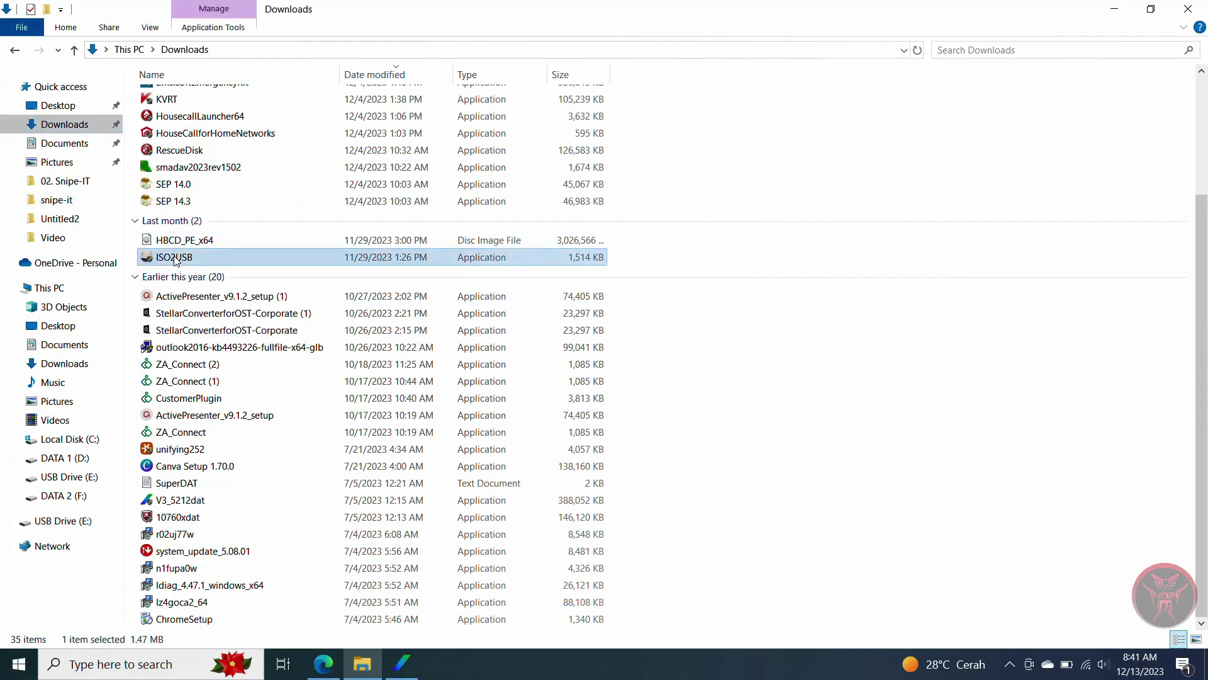
pyautogui.doubleClick(175, 258)
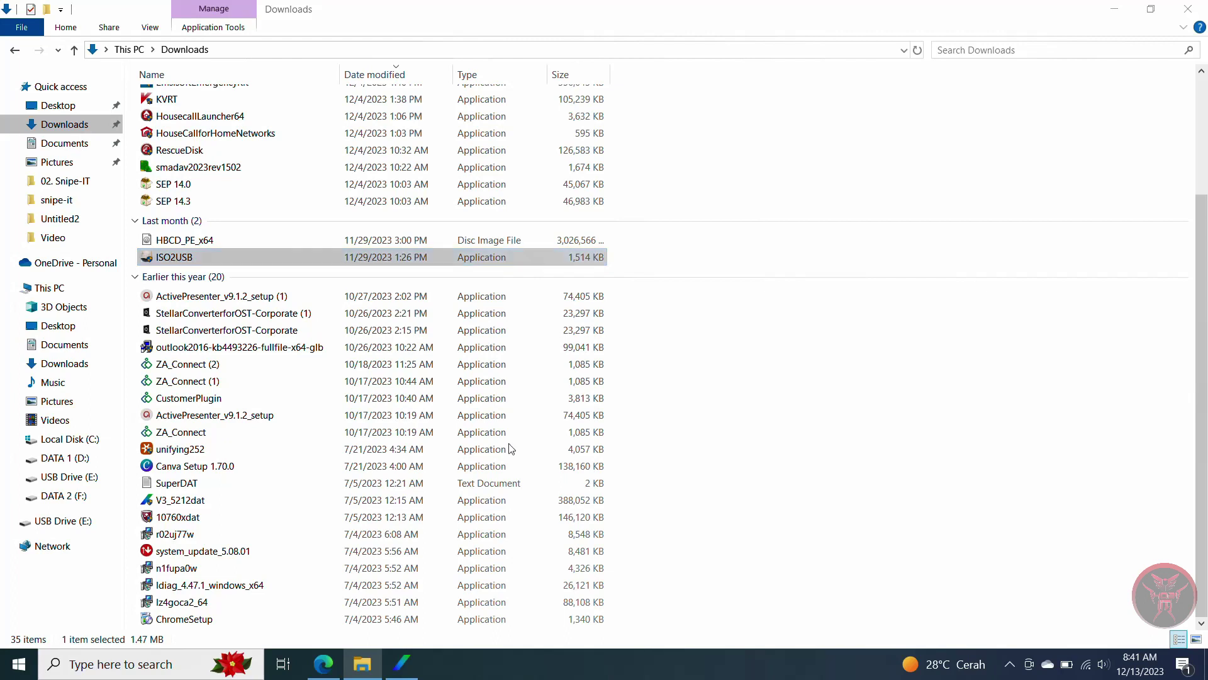
# Target USB drive E: labelled HBCD PE X64 with HBCD_PE_x64.iso from Downloads as source
pyautogui.click(1113, 9)
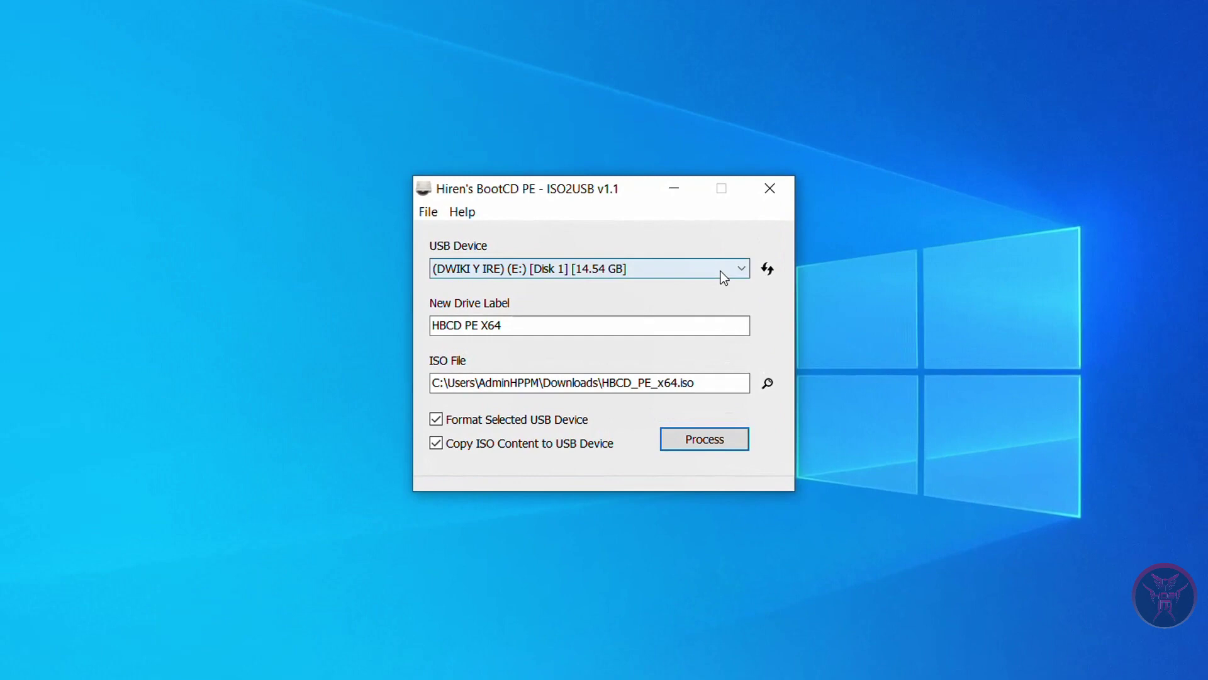
pyautogui.click(716, 272)
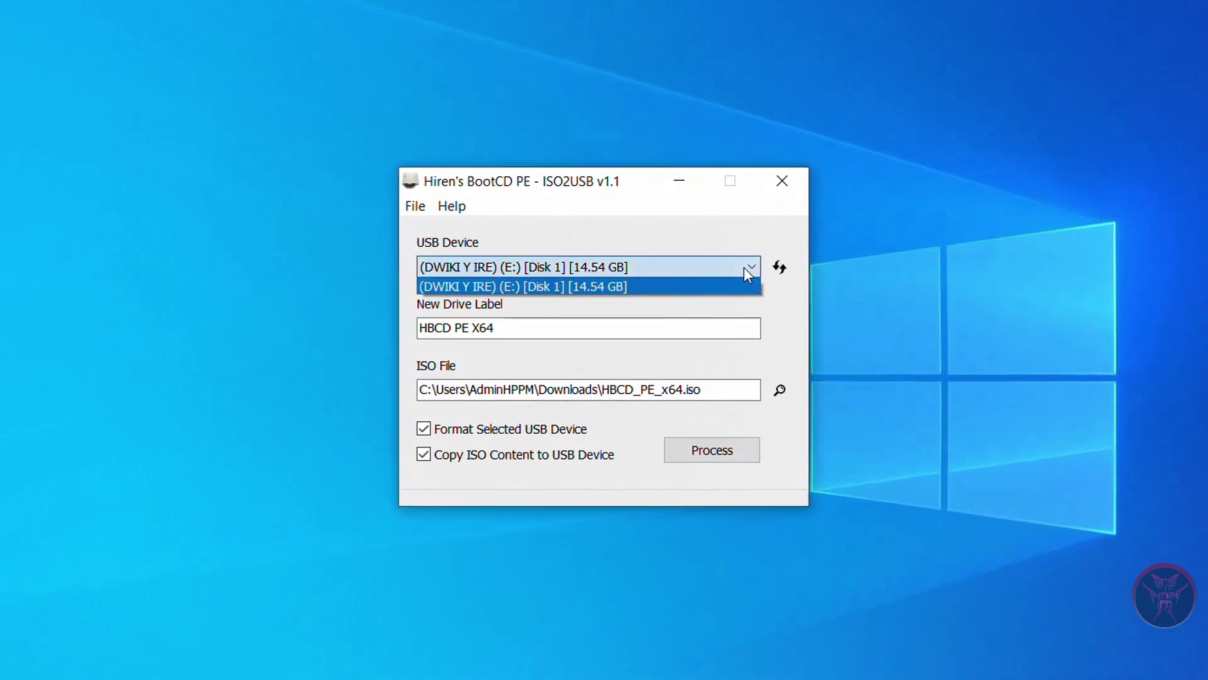
pyautogui.click(706, 287)
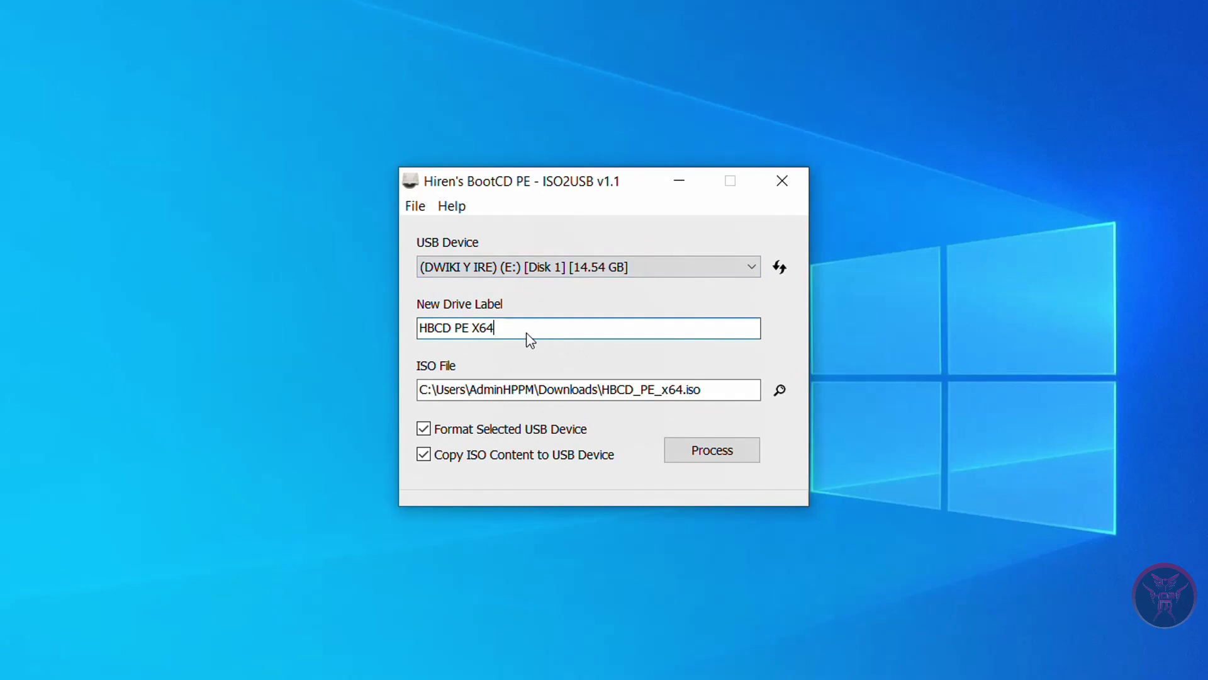
pyautogui.moveTo(495, 328); pyautogui.dragTo(356, 334)
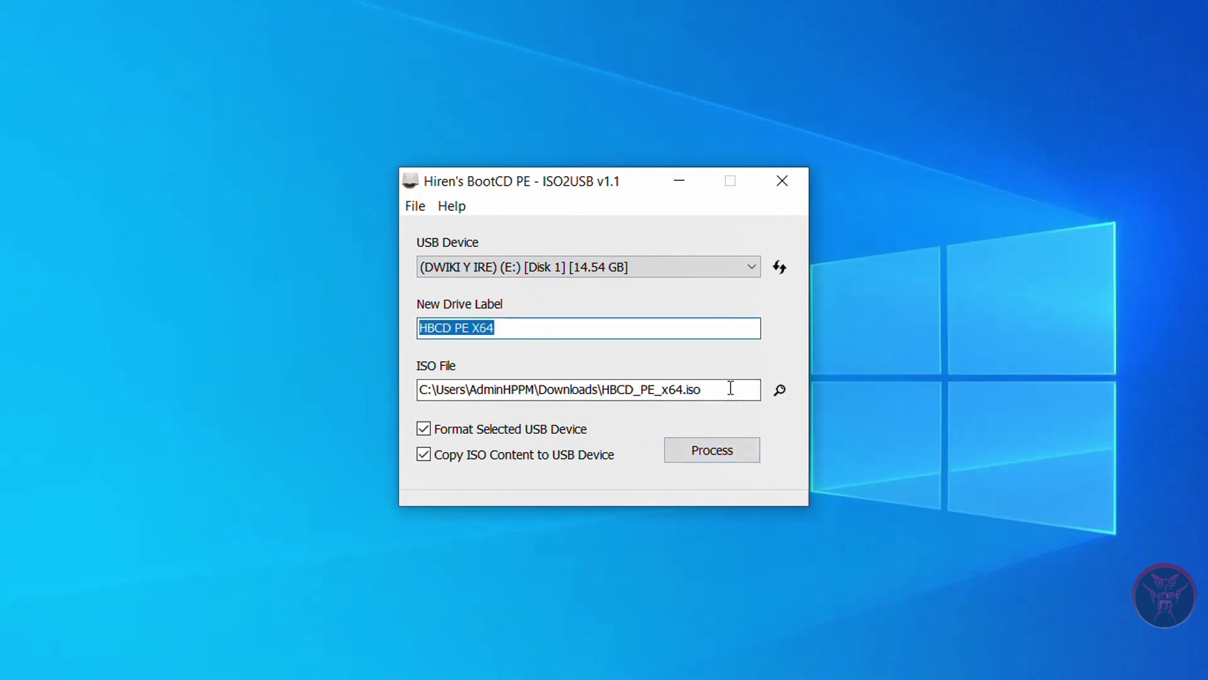
pyautogui.moveTo(730, 388); pyautogui.dragTo(415, 368)
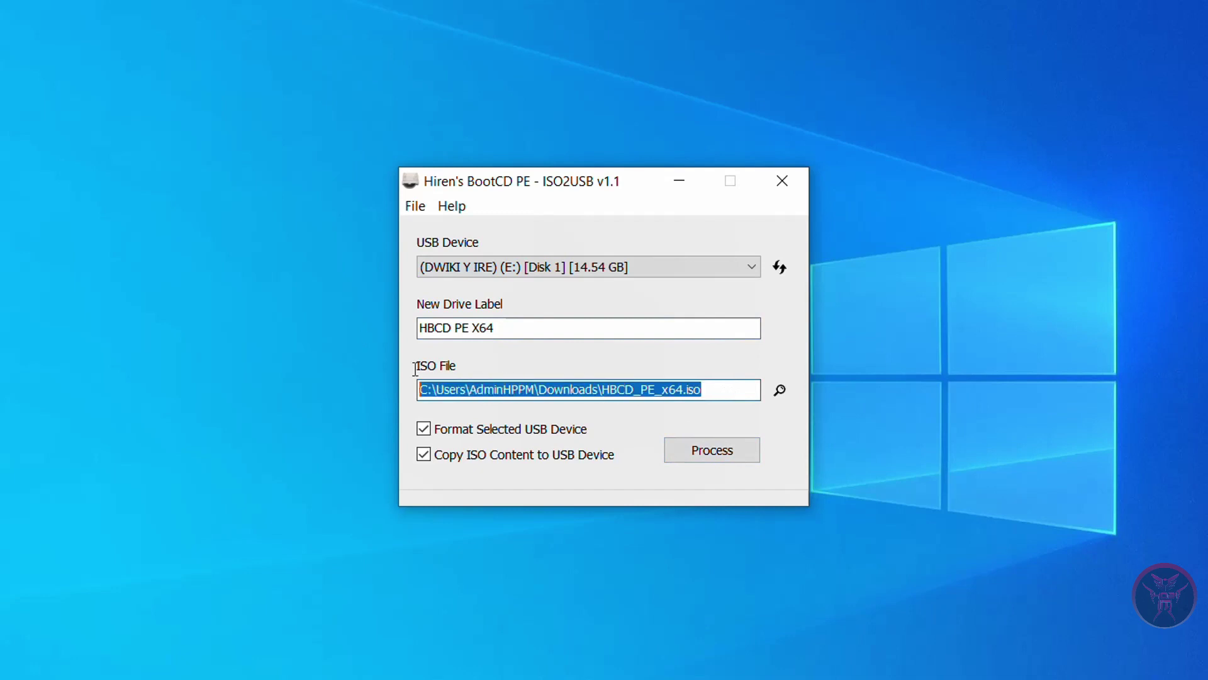
pyautogui.click(780, 389)
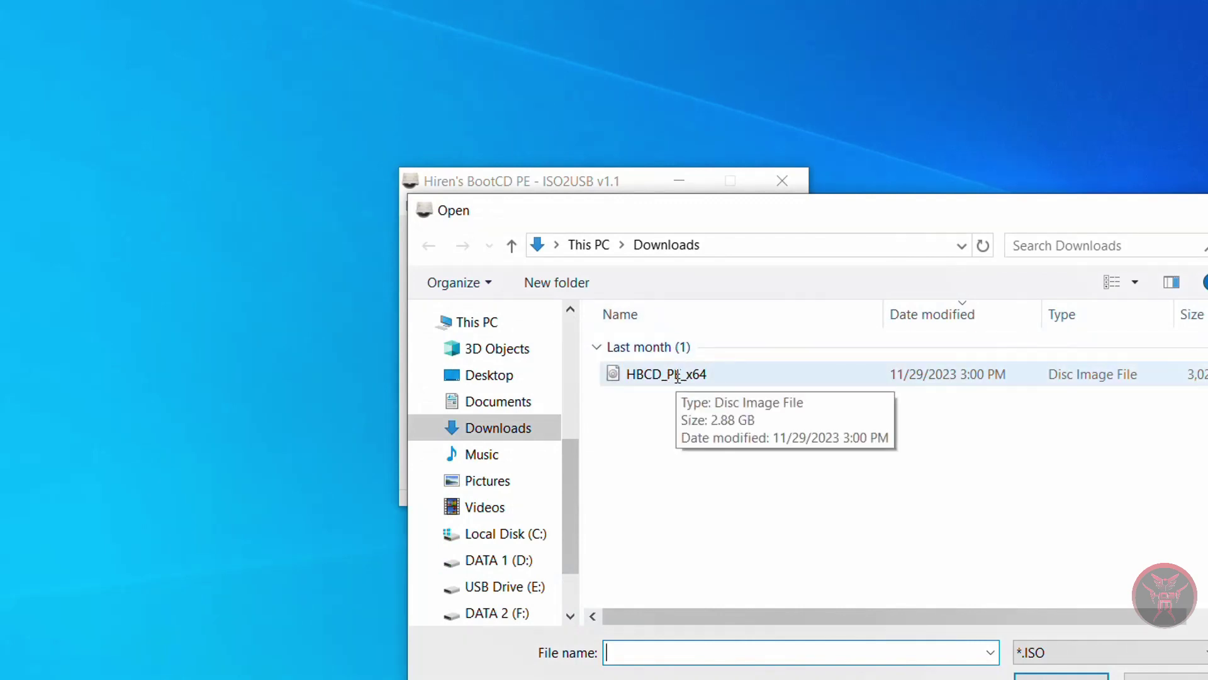
pyautogui.click(677, 375)
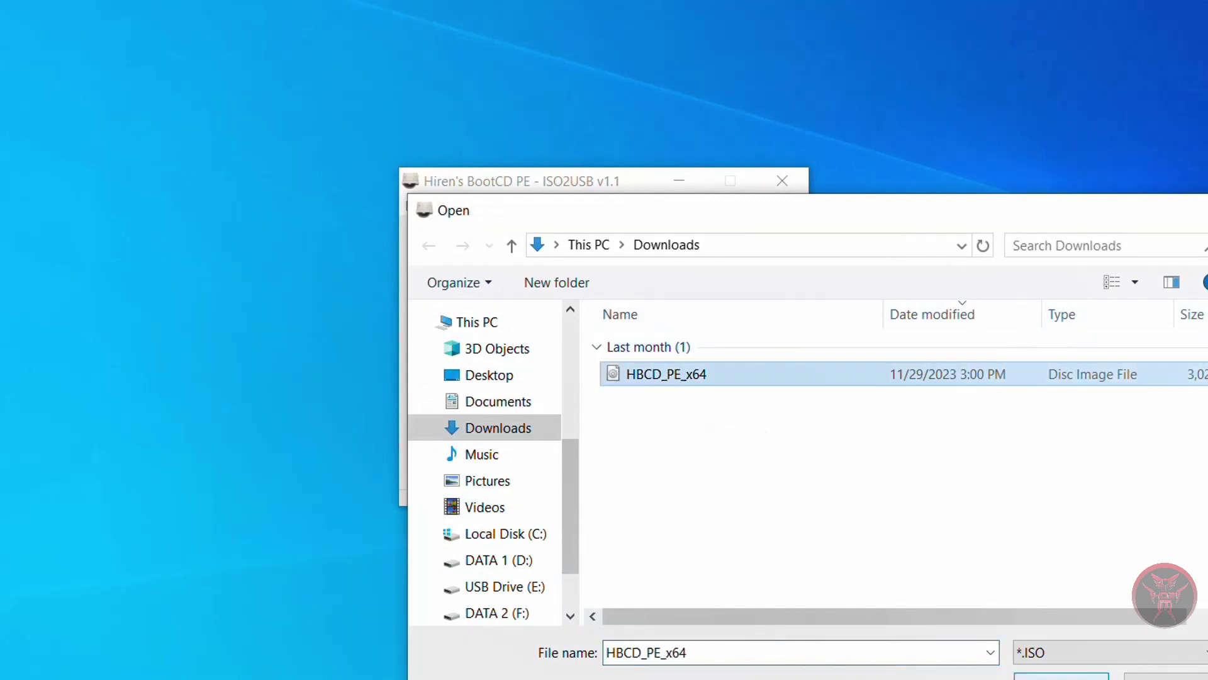
pyautogui.press('Return')
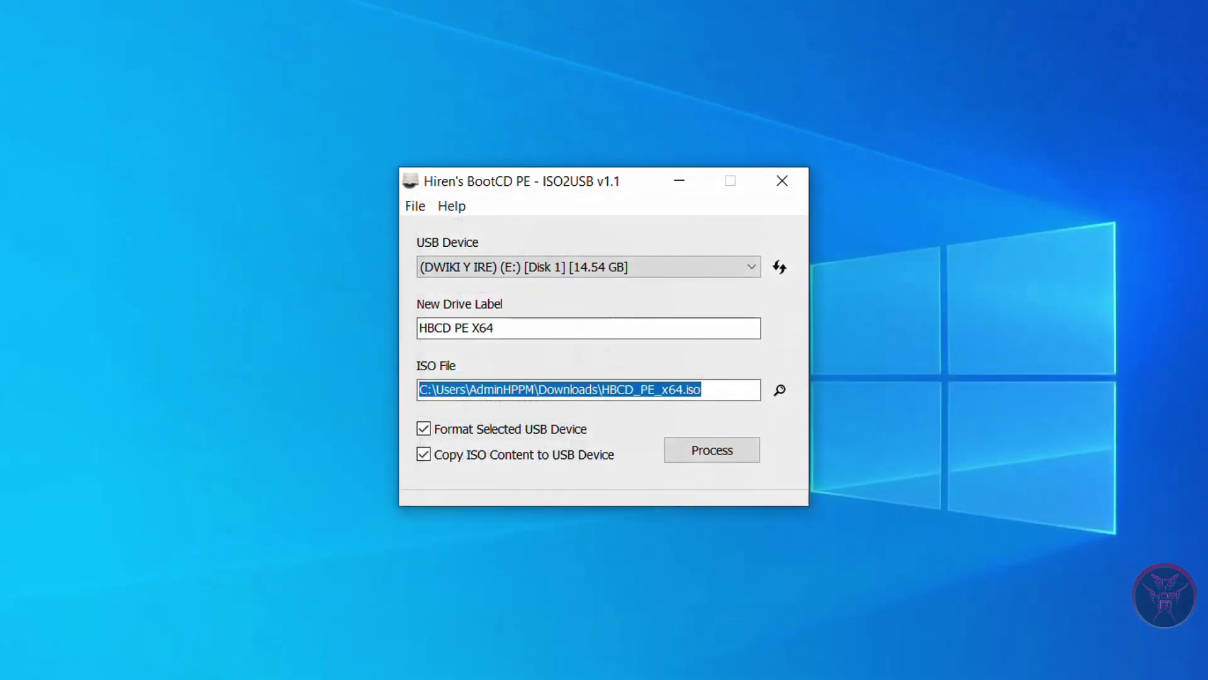
# Format drive E: and copy the ISO onto it, accepting the erase warning
pyautogui.click(709, 451)
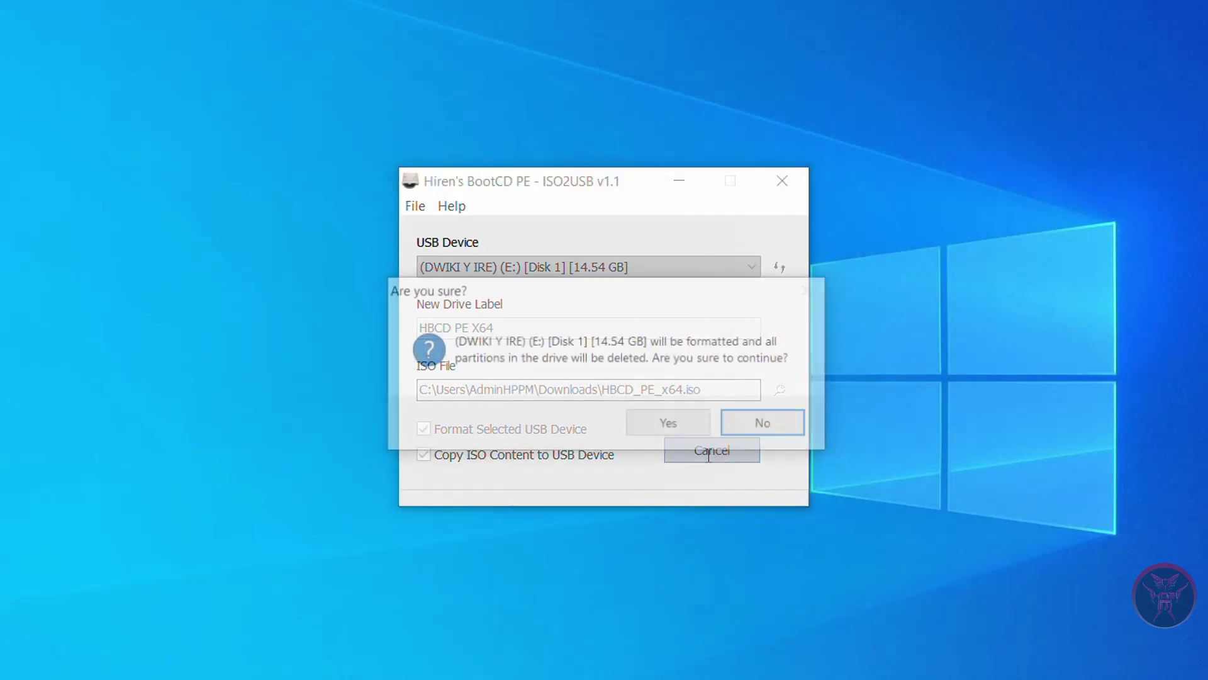
pyautogui.click(684, 427)
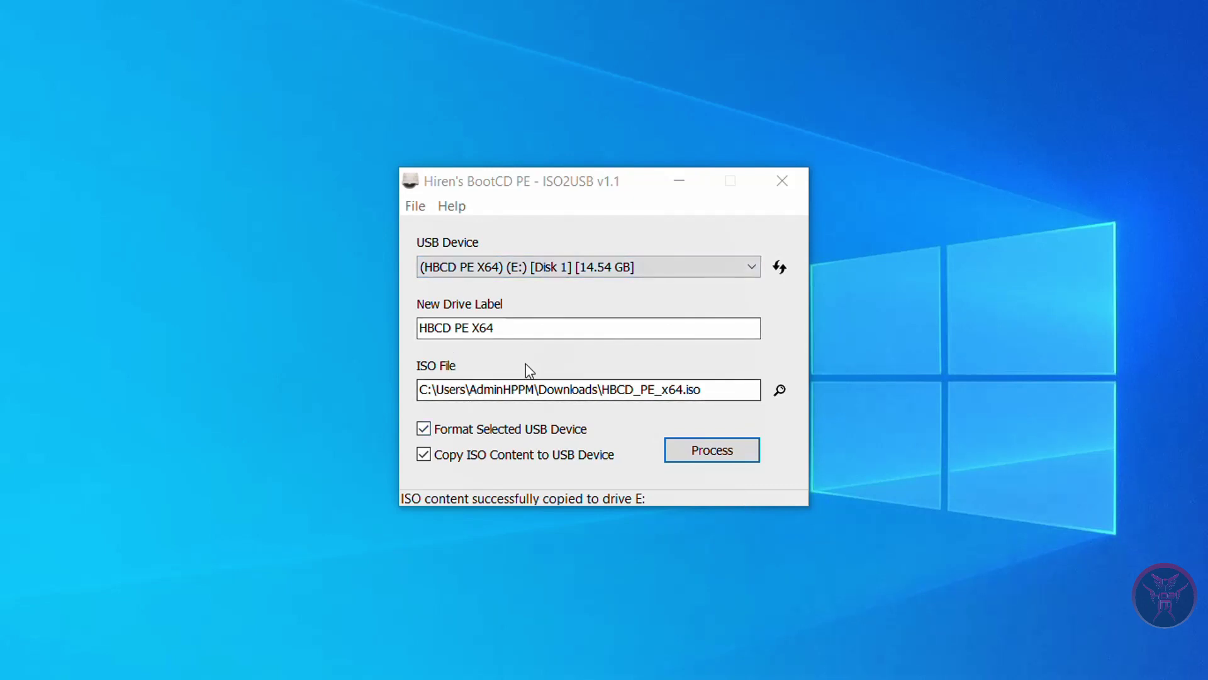
pyautogui.click(719, 278)
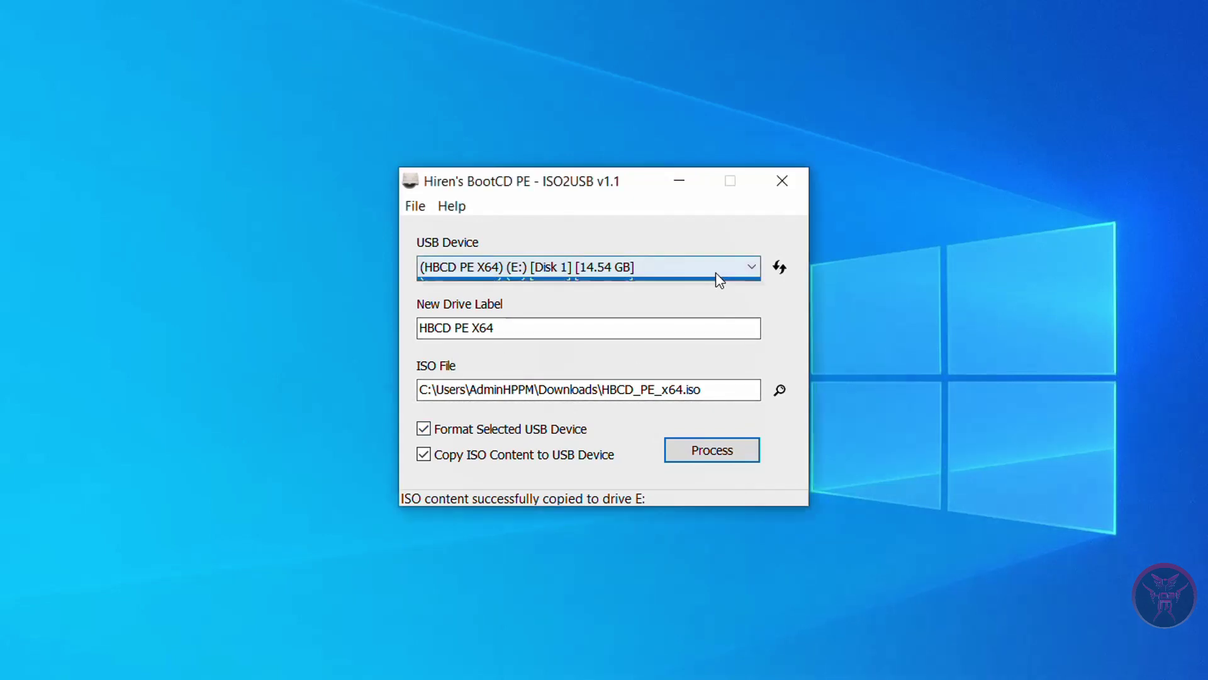
pyautogui.click(691, 285)
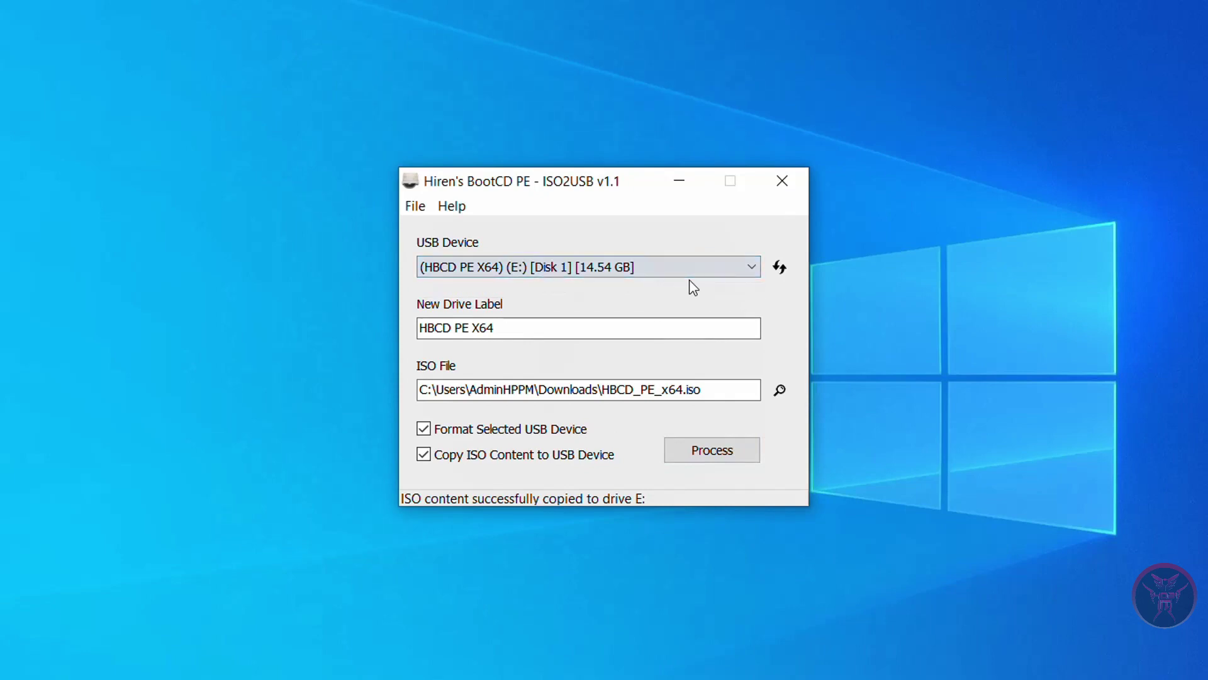
# Check the new HBCD PE X64 drive label and close ISO2USB
pyautogui.click(667, 329)
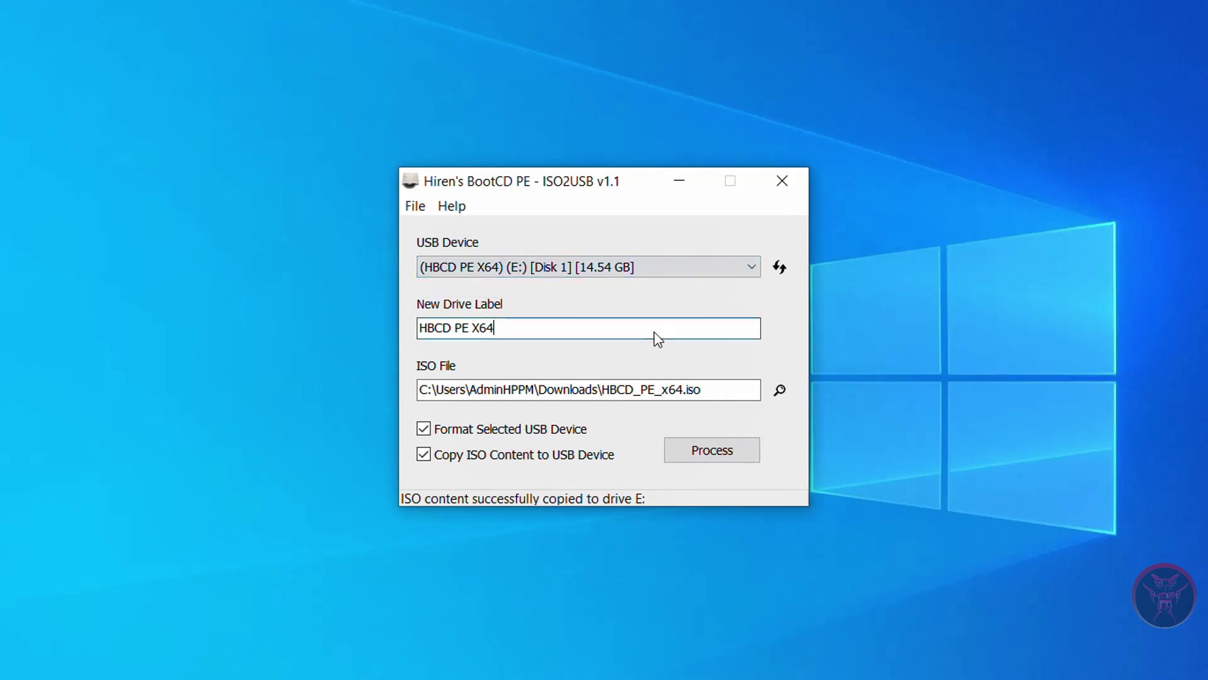
pyautogui.moveTo(655, 332); pyautogui.dragTo(319, 359)
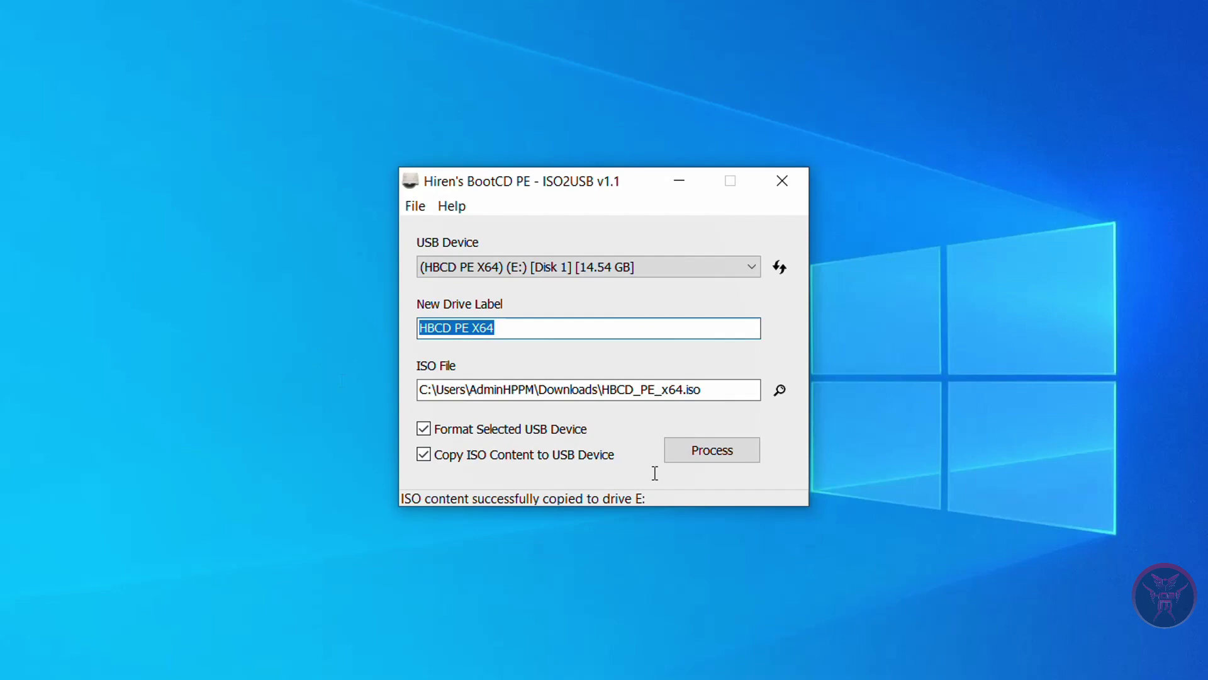
pyautogui.click(780, 182)
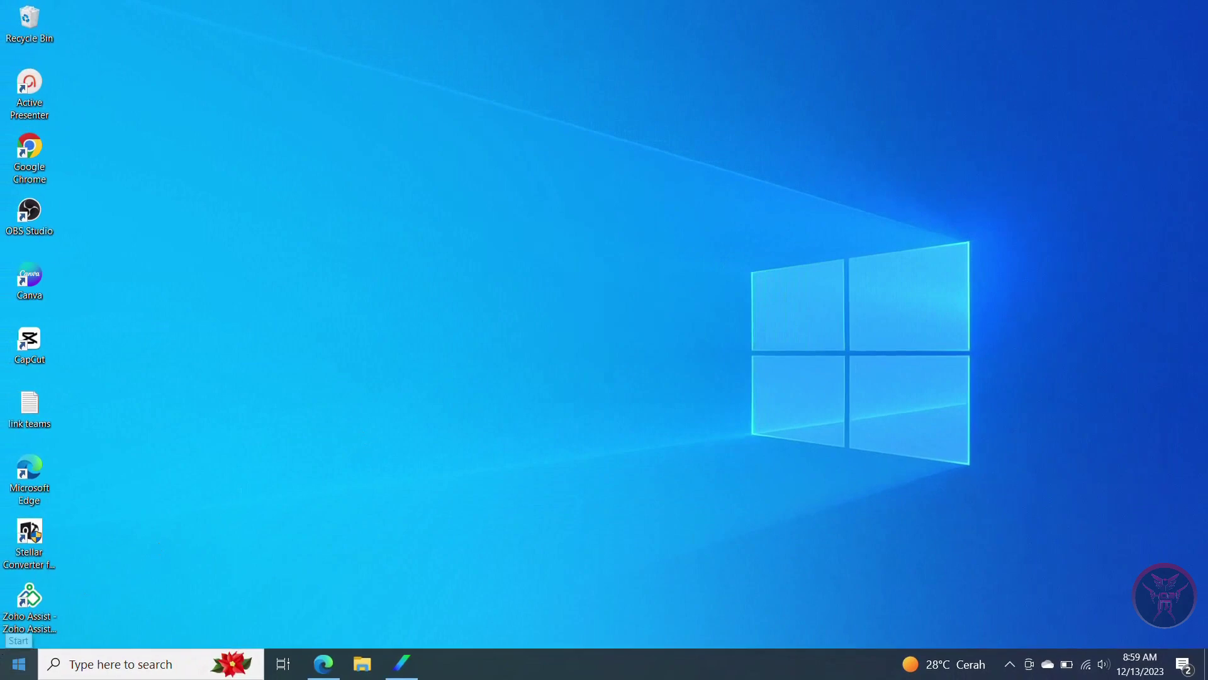
# Restart Windows from the Start power options to reach the Dell password prompt
pyautogui.click(24, 654)
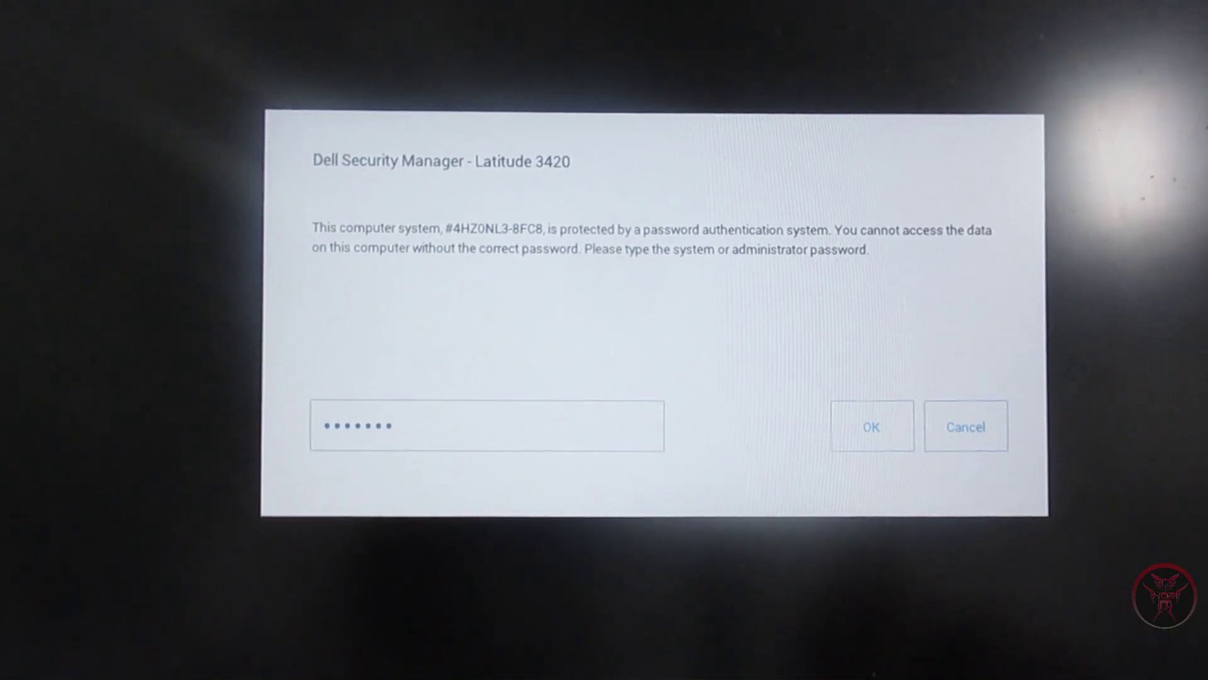
# Submit the system password and choose the UEFI SanDisk Cruzer Glide USB in the boot menu
pyautogui.press('Return')
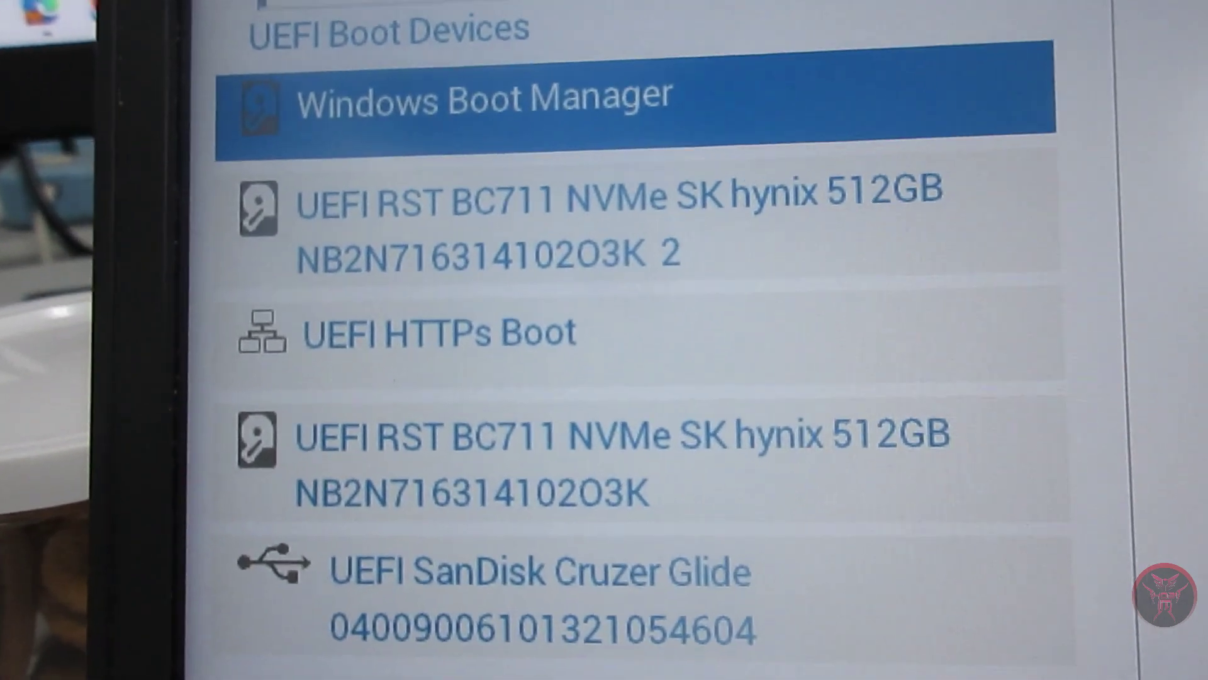
pyautogui.press('Down')
pyautogui.press('Down')
pyautogui.press('Down')
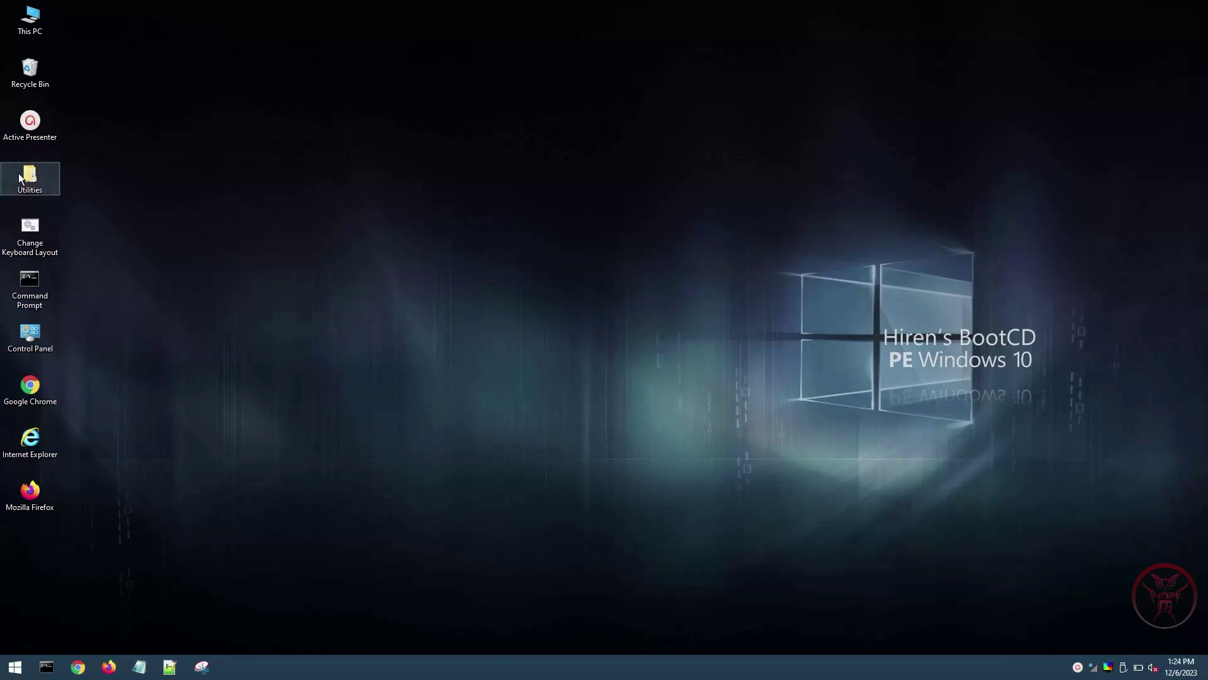
# Open the Utilities desktop folder and maximize its window
pyautogui.doubleClick(20, 178)
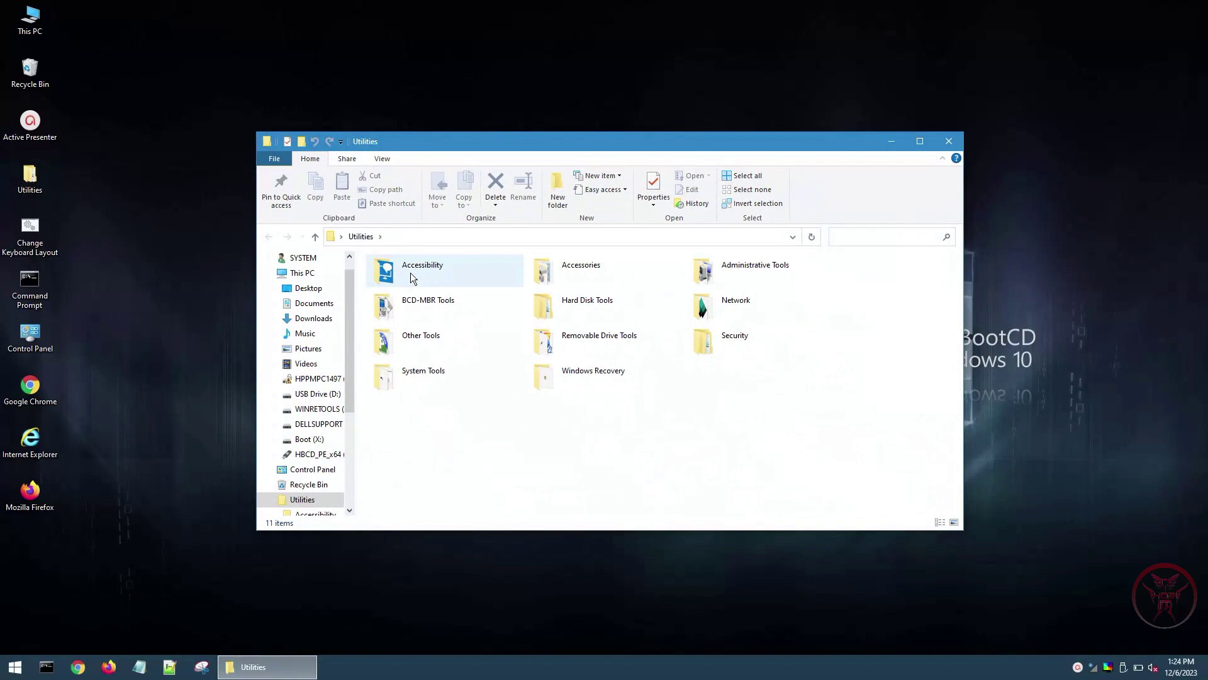
pyautogui.click(923, 142)
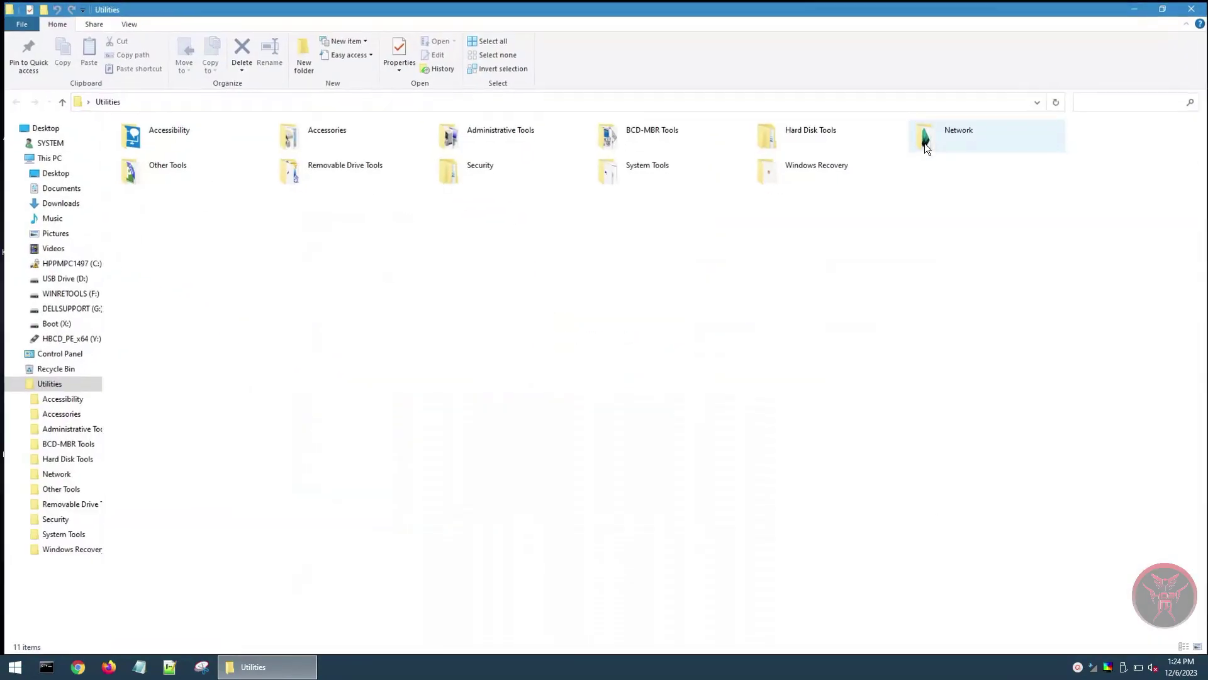